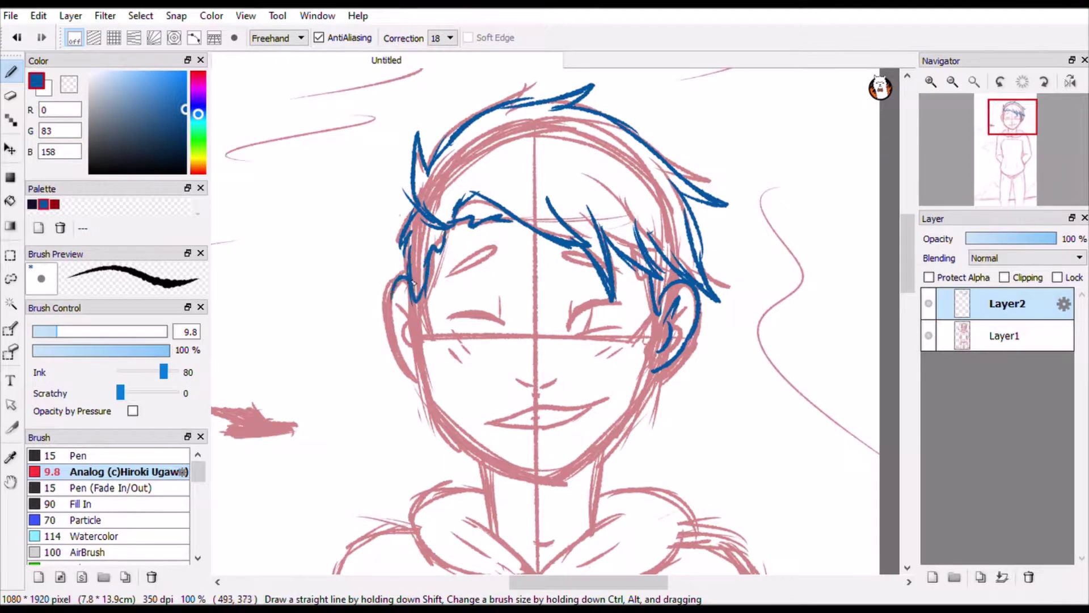
Trace the face, neck and hoodie collar in blue over the red sketch with the Analog brush at size 9.8
mouse_move(415, 344)
left_mouse_down()
mouse_move(453, 431)
mouse_move(538, 477)
mouse_move(649, 372)
left_mouse_up()
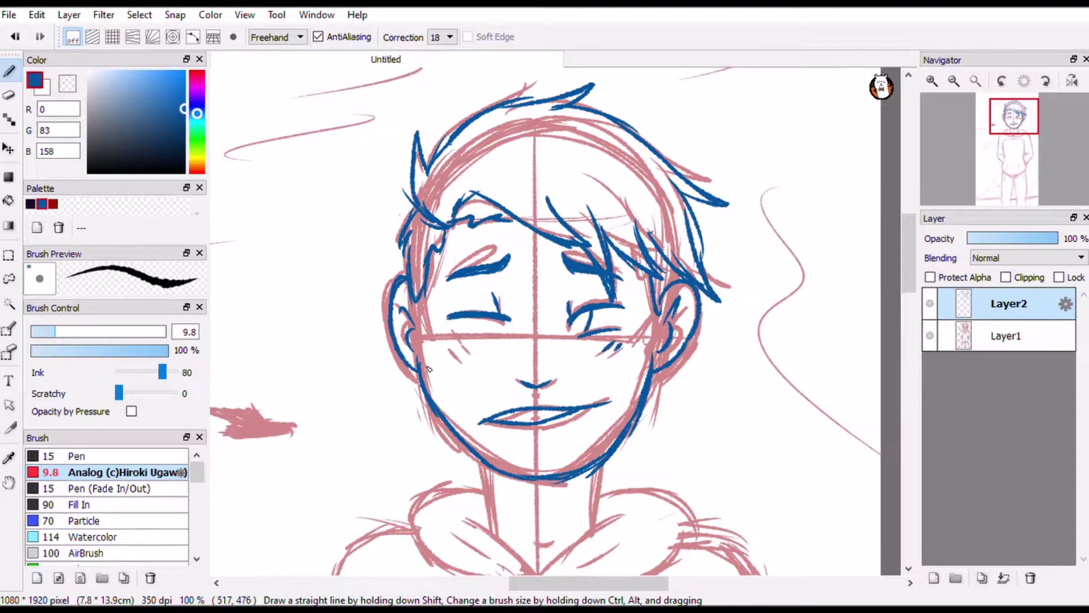
scroll(604, 352, "down", 3)
left_click_drag(596, 307, 590, 372)
left_click_drag(479, 301, 492, 373)
left_click_drag(557, 397, 619, 355)
left_click_drag(599, 331, 691, 381)
left_click_drag(483, 333, 459, 330)
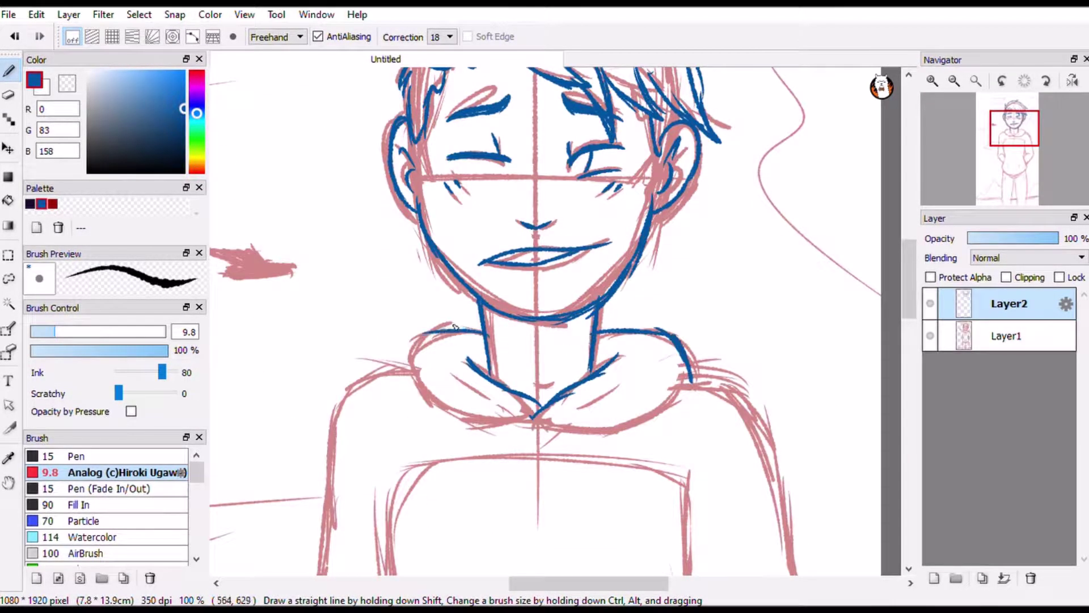
left_click_drag(407, 363, 528, 424)
left_click_drag(454, 393, 511, 403)
Trace the hoodie's torso sides, right sleeve with its pocket edge, and bottom hem in blue
scroll(400, 373, "down", 5)
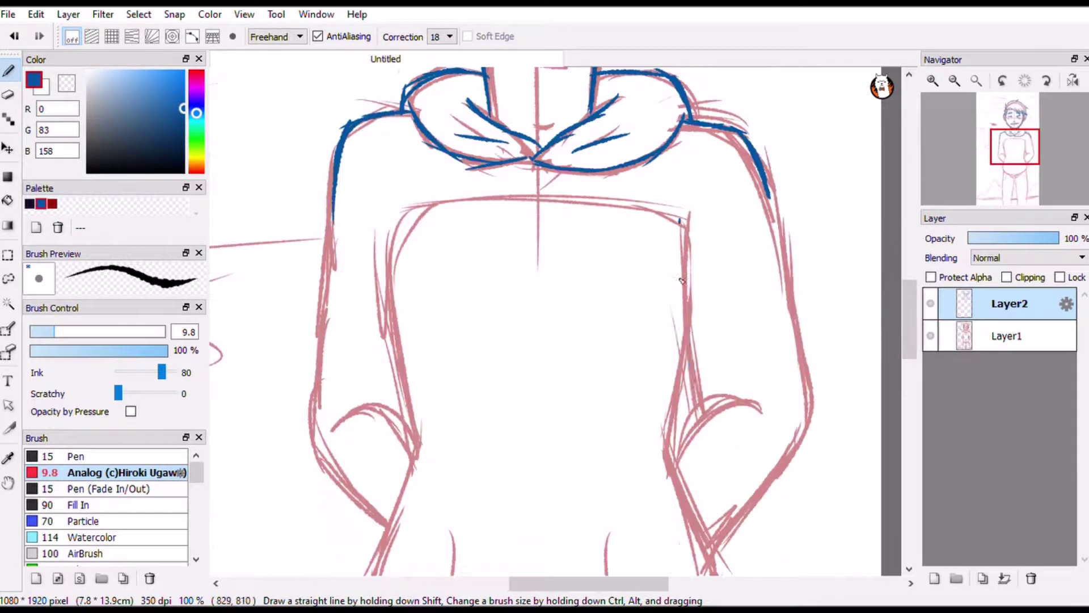
left_click_drag(689, 221, 674, 425)
left_click_drag(725, 397, 681, 562)
left_click_drag(817, 196, 717, 533)
scroll(698, 465, "down", 2)
left_click_drag(721, 448, 624, 488)
left_click_drag(696, 465, 392, 464)
left_click_drag(423, 261, 392, 462)
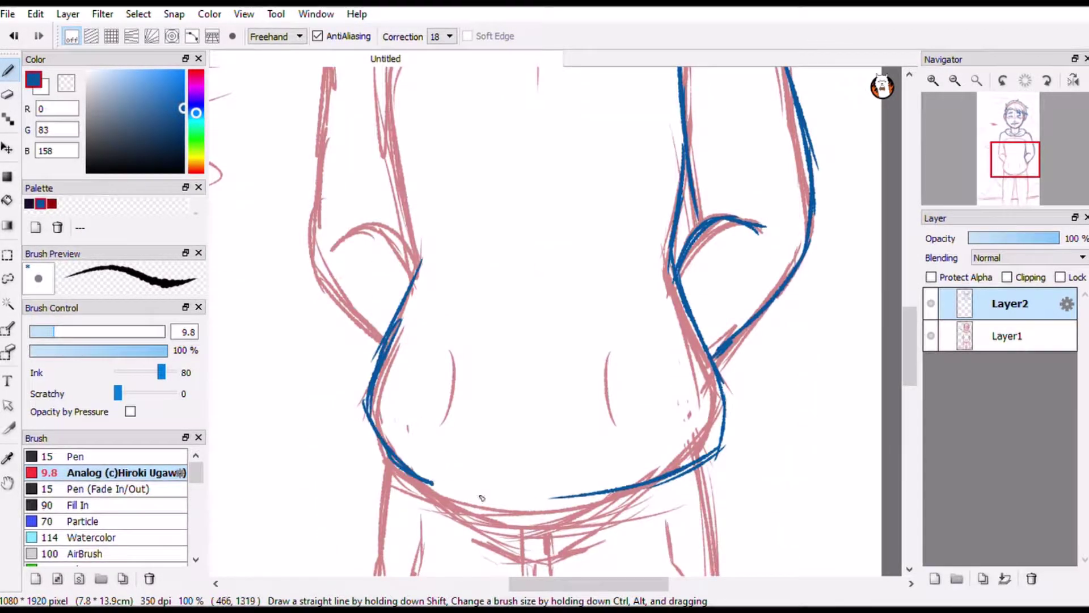
Trace the two curved fold lines on the hoodie's lower front
left_click_drag(614, 354, 638, 432)
scroll(442, 36, "up", 3)
left_click_drag(513, 153, 485, 388)
key("ctrl+z")
left_click_drag(613, 397, 638, 434)
left_click_drag(456, 356, 439, 428)
Mirror the canvas view to trace the left sleeve and hand pocket in blue, and restore the view
scroll(500, 547, "up", 3)
left_click(1074, 80)
left_click_drag(592, 137, 604, 326)
left_click_drag(664, 99, 689, 358)
key("h")
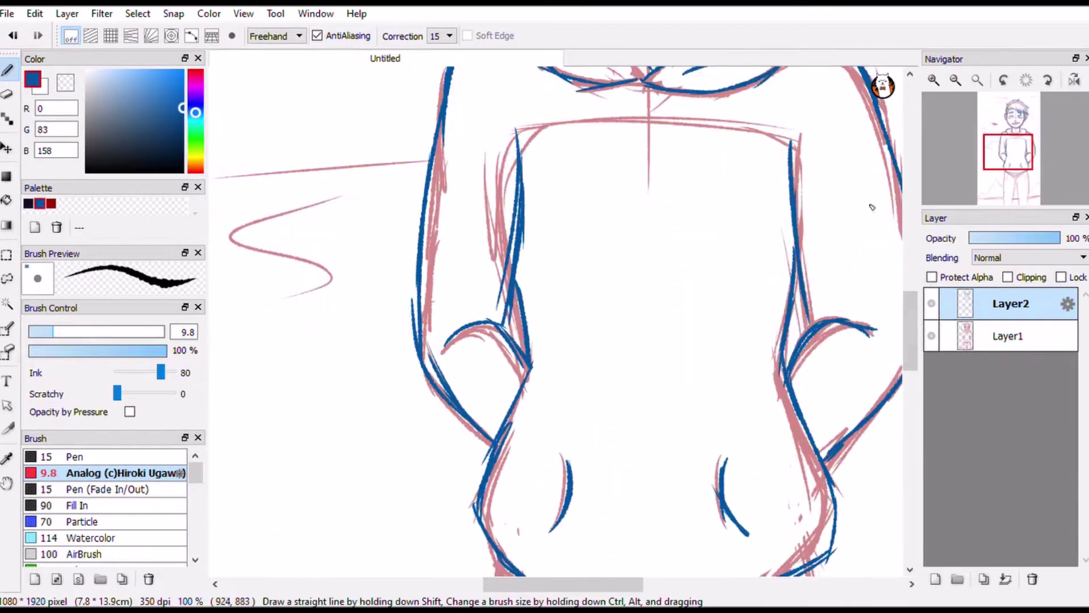
Trace the trouser waistband below the hoodie hem in blue
scroll(612, 258, "up", 6)
mouse_move(918, 276)
left_mouse_down()
mouse_move(918, 437)
mouse_move(918, 397)
left_mouse_up()
left_click_drag(815, 273, 702, 309)
left_click_drag(632, 314, 514, 282)
Trace the outer and inner lines of both trouser legs down to the canvas edge
left_click_drag(817, 259, 828, 502)
key("ctrl+z")
mouse_move(504, 262)
left_mouse_down()
mouse_move(479, 576)
mouse_move(483, 553)
left_mouse_up()
scroll(488, 510, "down", 5)
left_click_drag(834, 201, 819, 525)
left_click_drag(658, 152, 688, 527)
left_click_drag(644, 152, 605, 527)
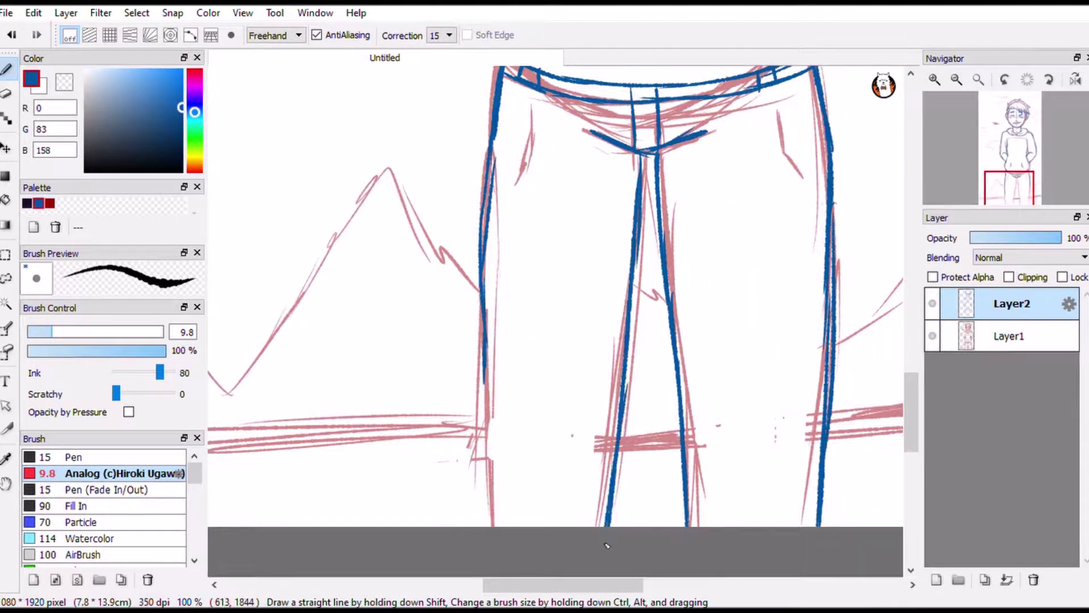
Add short crease strokes to the hoodie's front
scroll(778, 452, "down", 3)
scroll(628, 367, "up", 10)
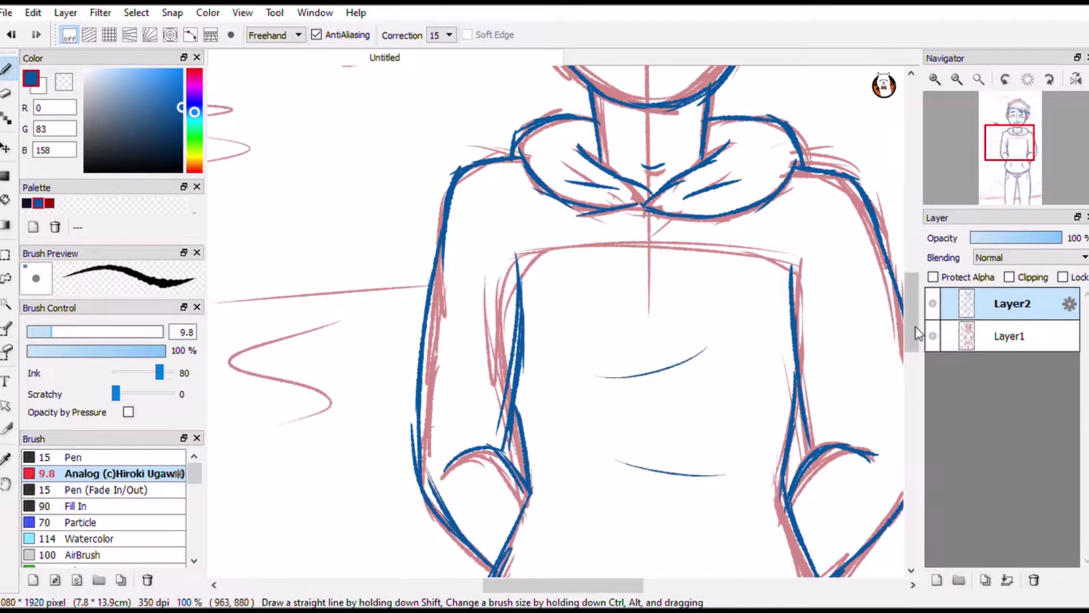
left_click_drag(724, 417, 748, 493)
left_click_drag(559, 505, 605, 521)
left_click_drag(583, 409, 625, 426)
Thicken the left eyebrow and touch up the hair fringe with short blue strokes
scroll(625, 426, "up", 5)
scroll(627, 287, "up", 5)
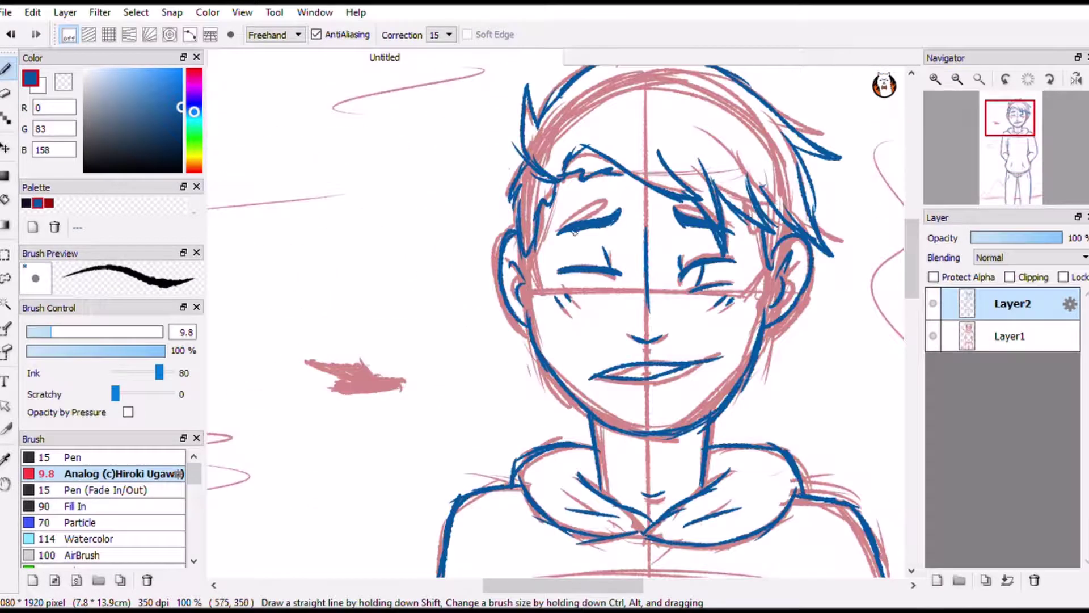
left_click_drag(612, 216, 622, 209)
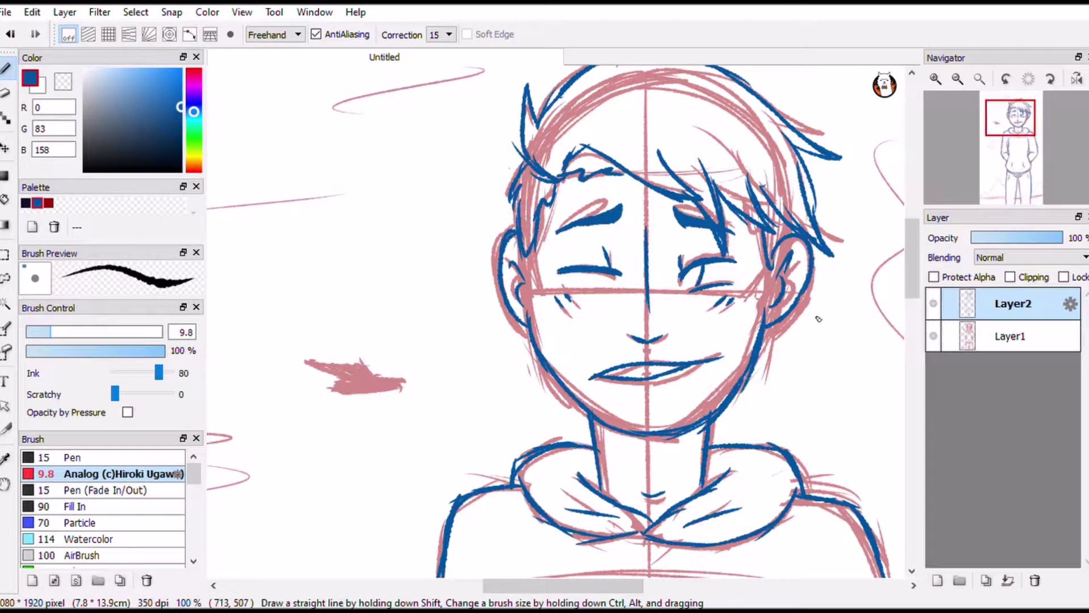
scroll(818, 319, "down", 2)
scroll(687, 166, "up", 2)
left_click_drag(687, 150, 708, 159)
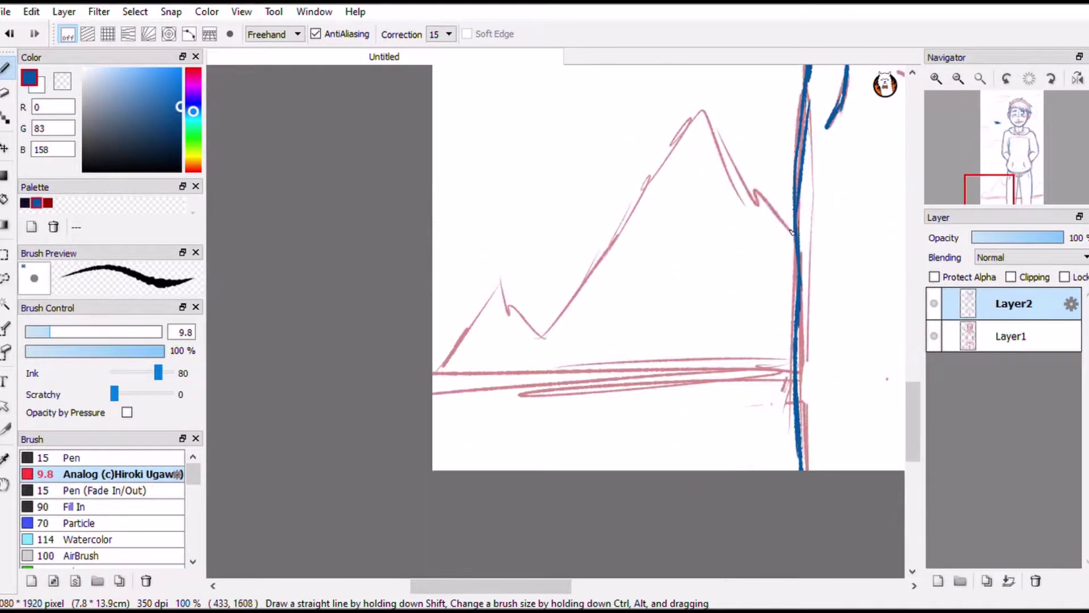
Trace the mountain outline to the left of the legs in blue
left_click_drag(706, 117, 794, 238)
left_click_drag(689, 125, 533, 340)
left_click_drag(539, 298, 434, 363)
left_click_drag(434, 392, 794, 380)
Draw a straight horizon line on a new layer, erased where it crosses the legs, and merge it into Layer2
scroll(592, 438, "right", 8)
key("ctrl+shift+n")
scroll(591, 438, "down", 1)
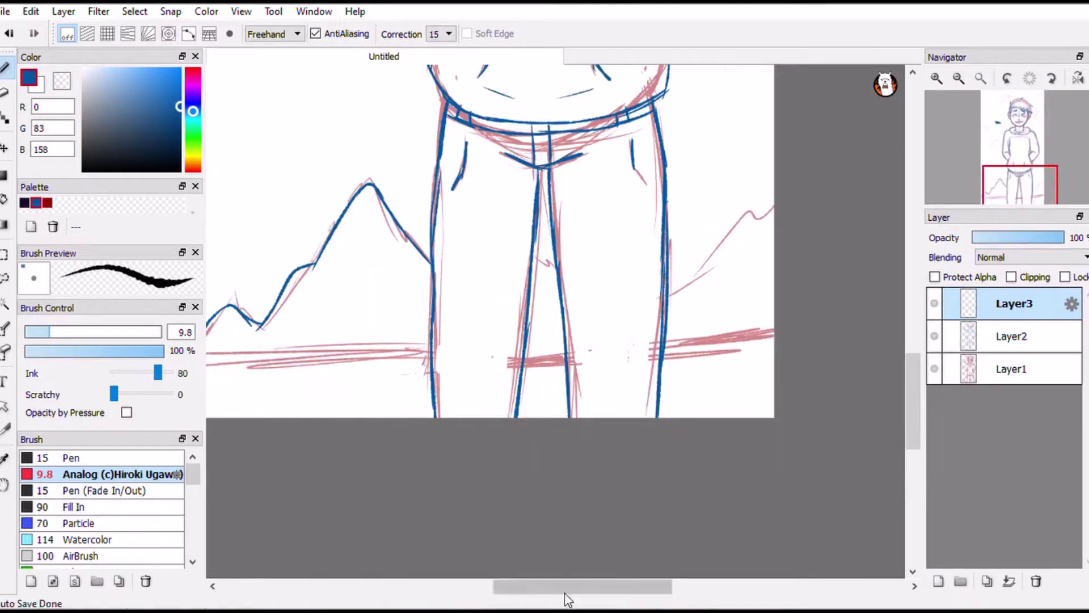
left_click_drag(273, 353, 856, 344)
key("e")
left_click_drag(584, 349, 599, 350)
key("b")
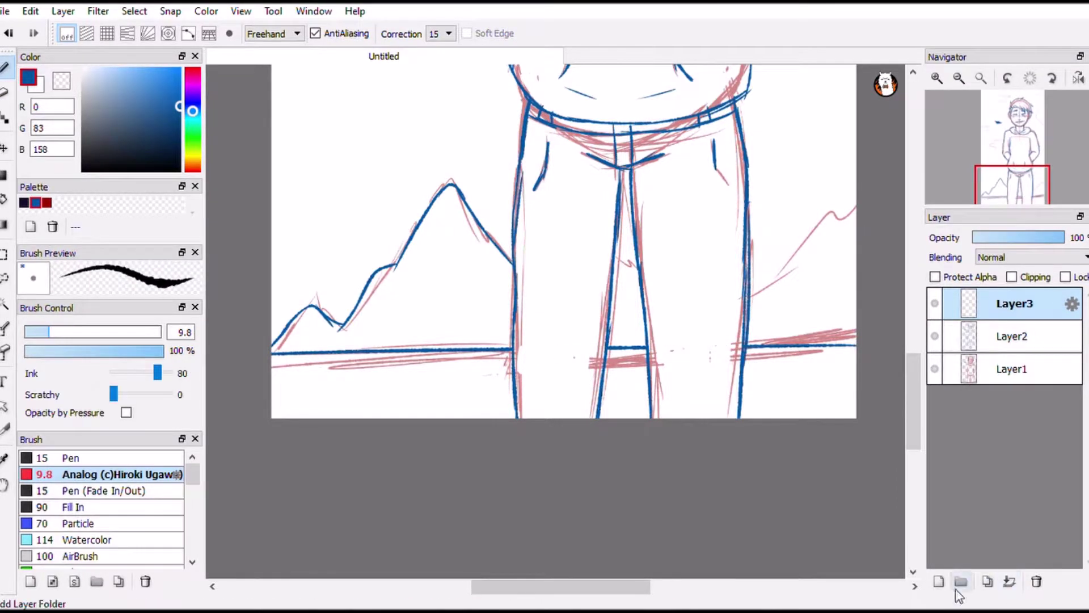
key("ctrl+e")
Trace the curling wind lines around the character, and prepare a new layer above the faded blue sketch with the red sketch hidden
scroll(578, 323, "up", 2)
scroll(624, 369, "right", 2)
scroll(784, 453, "up", 5)
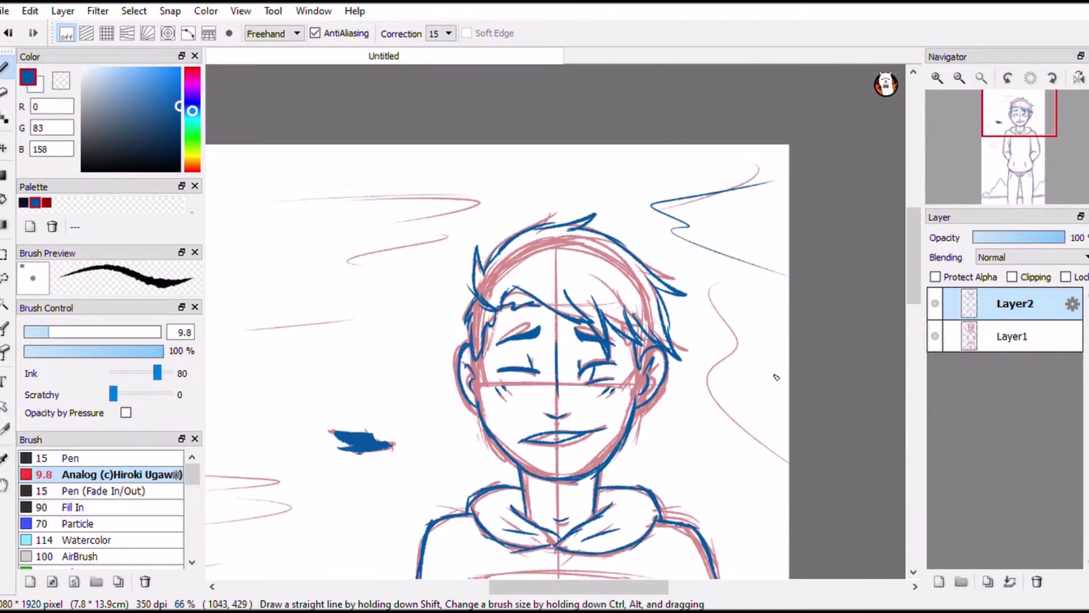
scroll(574, 350, "left", 5)
scroll(601, 515, "right", 4)
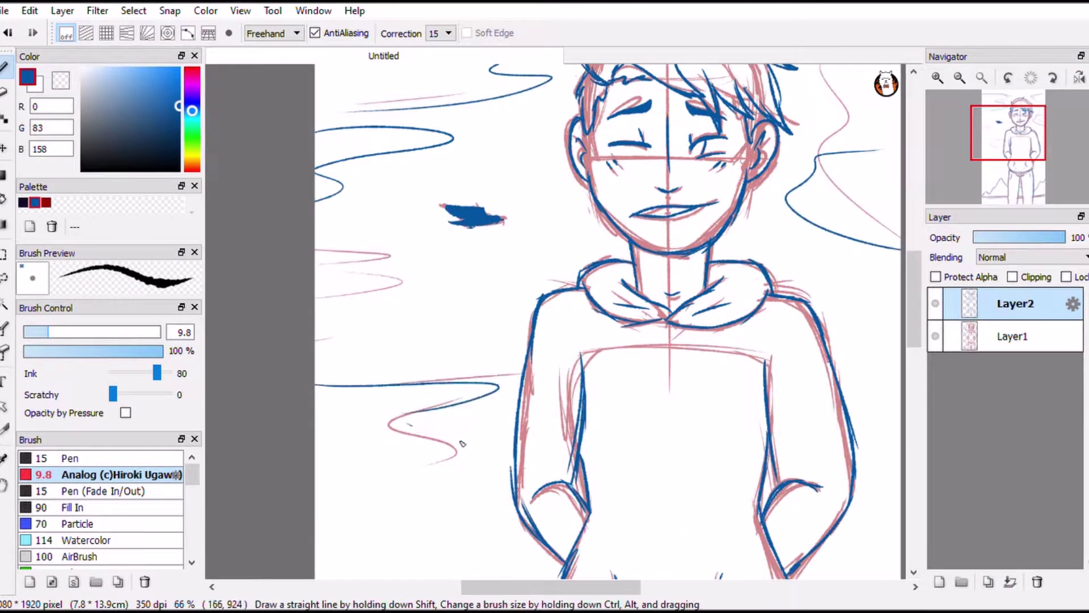
scroll(737, 341, "up", 5)
scroll(737, 340, "right", 2)
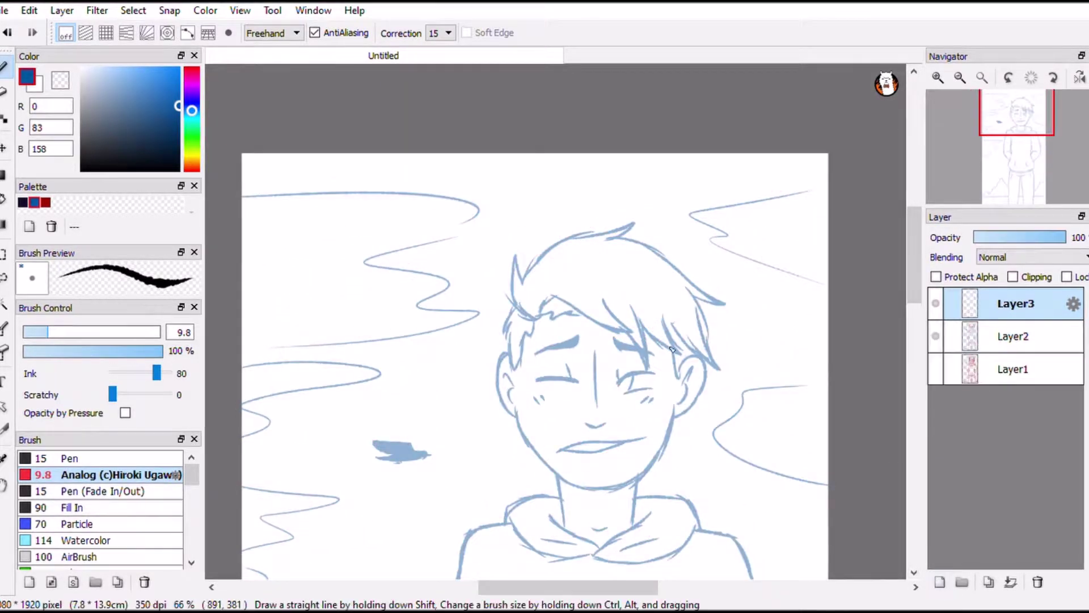
Ink the outer contour of the hair on Layer3 with the black Pen at size 15
key("n")
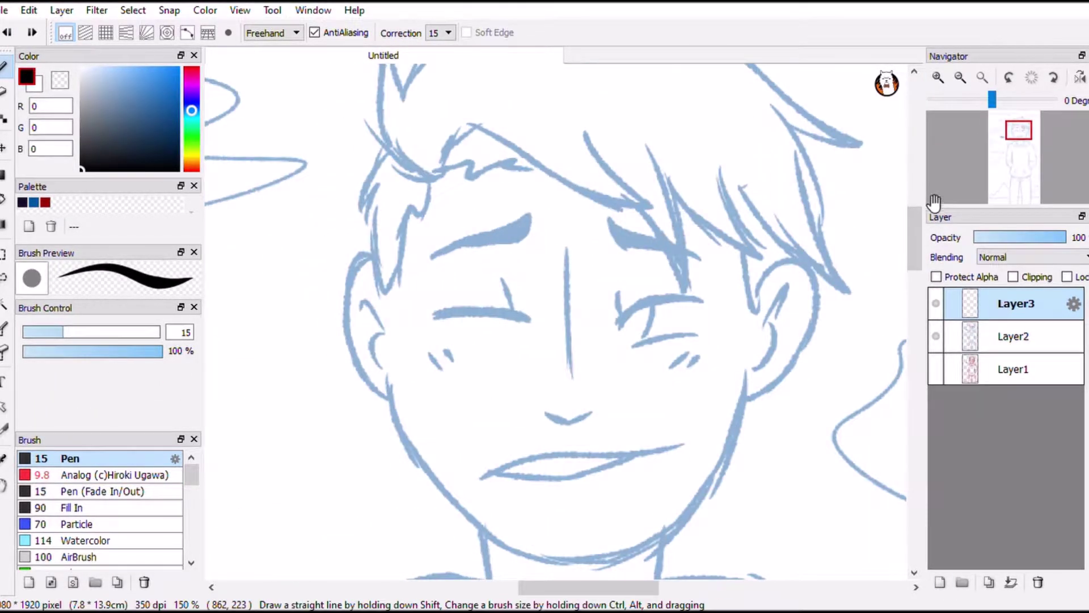
scroll(935, 202, "up", 3)
mouse_move(388, 305)
left_mouse_down()
mouse_move(384, 188)
mouse_move(718, 117)
left_mouse_up()
left_click_drag(689, 181, 888, 302)
Ink the hairline and the first fringe strands over the forehead, redoing the strokes that miss the sketch
scroll(556, 318, "down", 4)
scroll(556, 317, "right", 2)
left_click_drag(315, 214, 473, 234)
left_click_drag(472, 179, 522, 314)
key("ctrl+z")
key("ctrl+z")
mouse_move(278, 193)
left_mouse_down()
mouse_move(361, 164)
mouse_move(502, 261)
left_mouse_up()
left_click_drag(457, 198, 553, 305)
left_click_drag(528, 201, 555, 315)
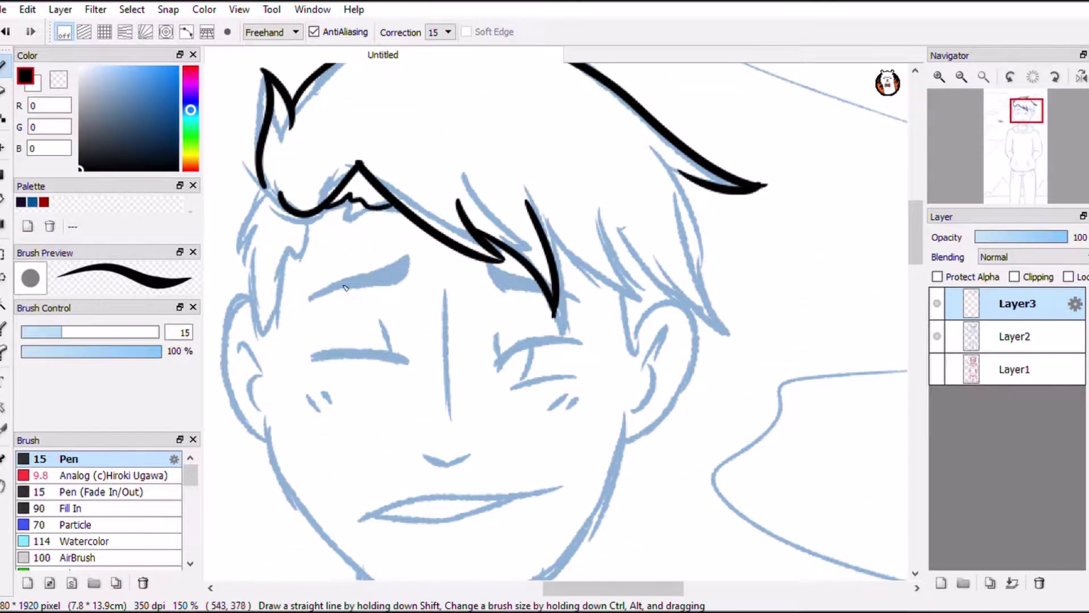
Ink the remaining fringe strands and the right ear with the start of the jaw below it
left_click_drag(568, 229, 602, 331)
key("ctrl+z")
mouse_move(601, 185)
left_mouse_down()
mouse_move(633, 324)
mouse_move(618, 321)
left_mouse_up()
key("ctrl+z")
mouse_move(570, 227)
left_mouse_down()
mouse_move(609, 323)
mouse_move(630, 439)
left_mouse_up()
key("ctrl+z")
left_click_drag(624, 407, 605, 504)
left_click_drag(678, 340, 634, 410)
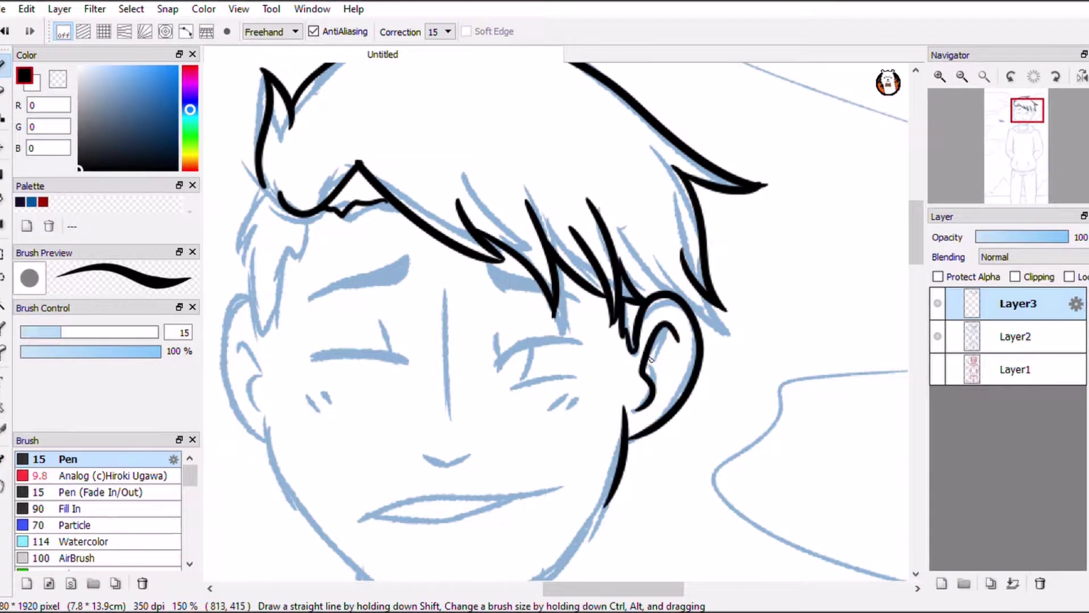
Ink the left sideburn and the outer contour of the left ear
scroll(694, 298, "left", 3)
left_click_drag(431, 226, 397, 320)
left_click_drag(389, 197, 391, 347)
left_click_drag(368, 306, 397, 440)
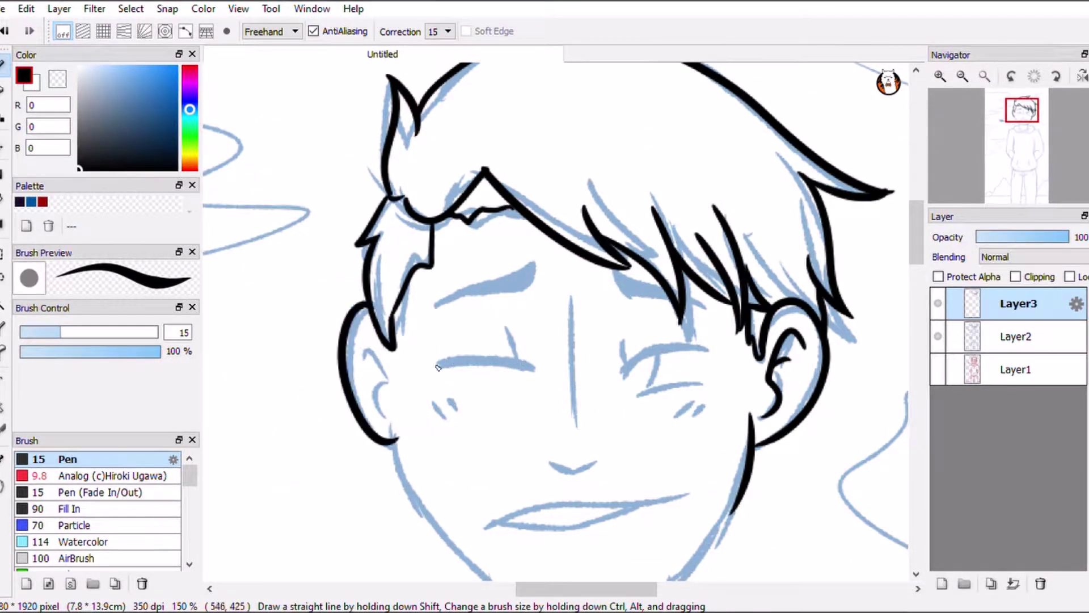
Ink the eyelid lines of both eyes and the full jawline down around the chin
left_click_drag(619, 371, 703, 350)
left_click_drag(446, 369, 541, 367)
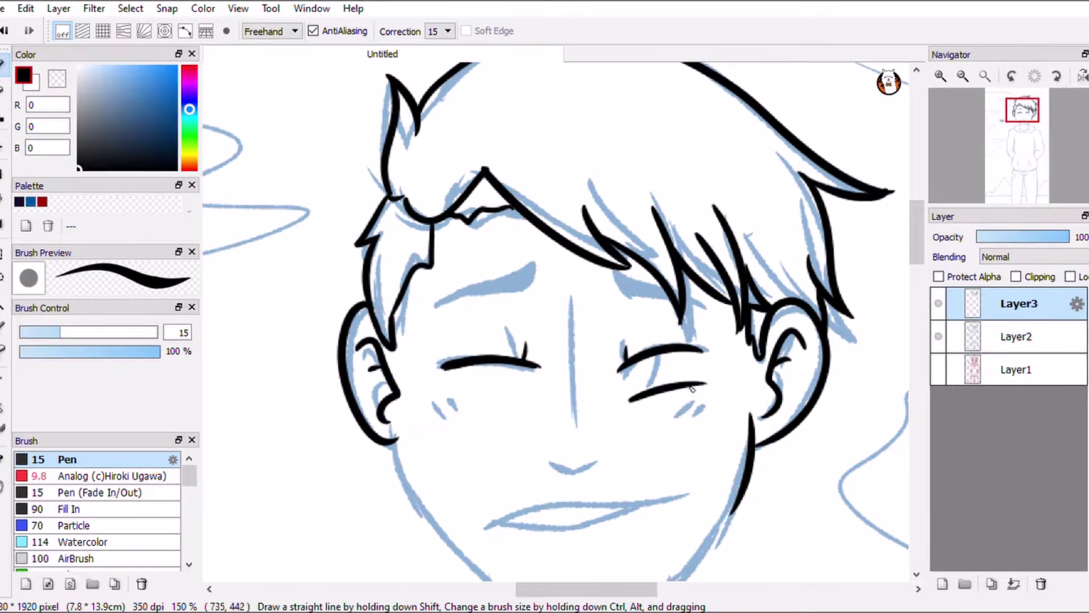
scroll(693, 388, "down", 3)
left_click_drag(402, 272, 482, 404)
left_click_drag(747, 335, 647, 437)
left_click_drag(465, 394, 647, 437)
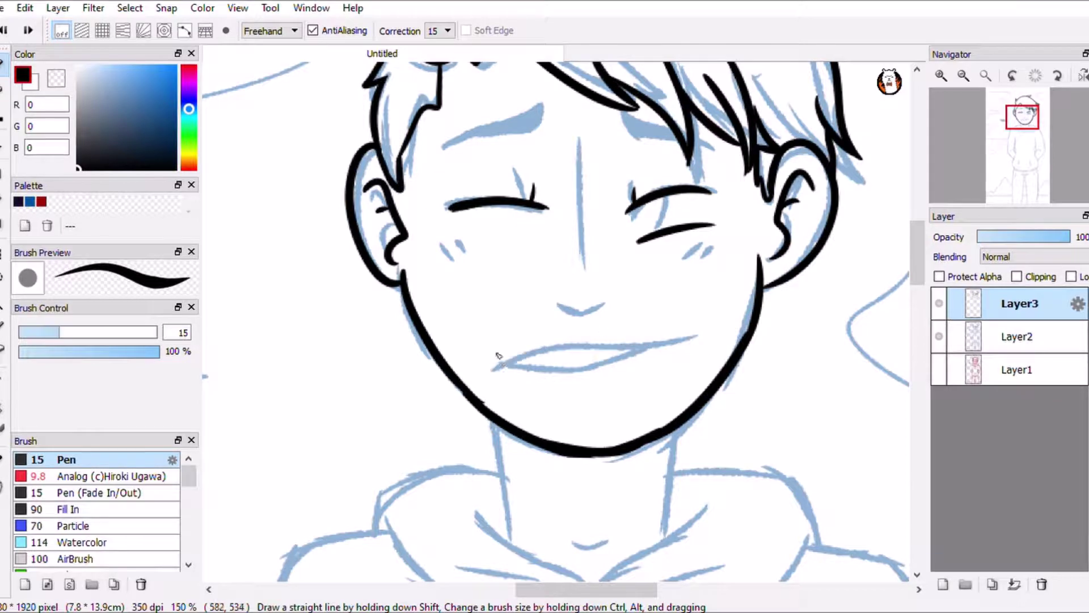
Undo the first mouth strokes and redraw the lips with the Pen at size 9.8
left_click_drag(800, 165, 501, 370)
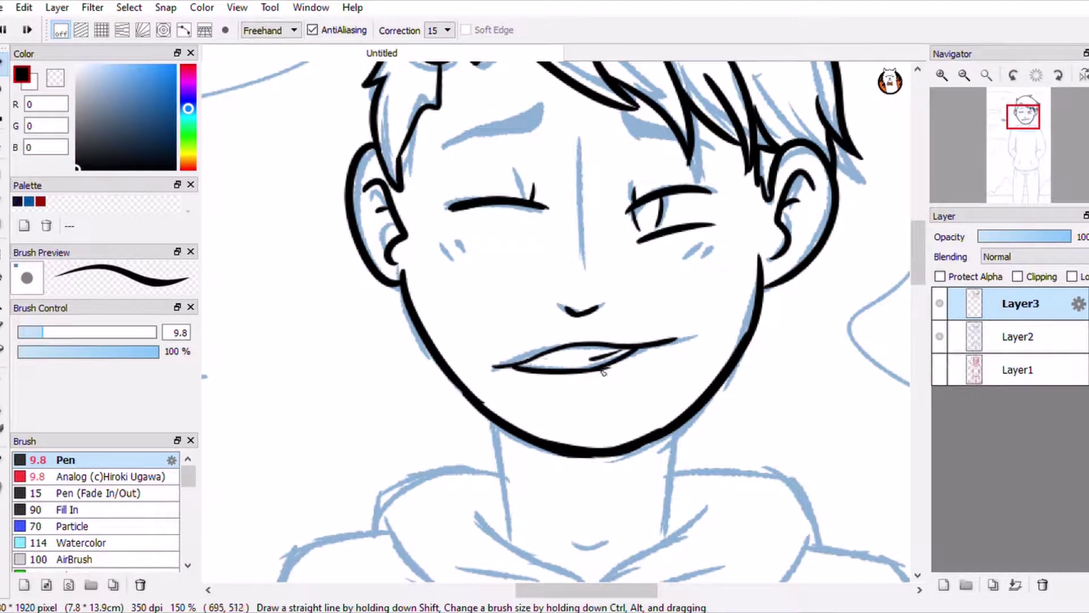
key("ctrl+z")
key("ctrl+z")
scroll(664, 352, "up", 2)
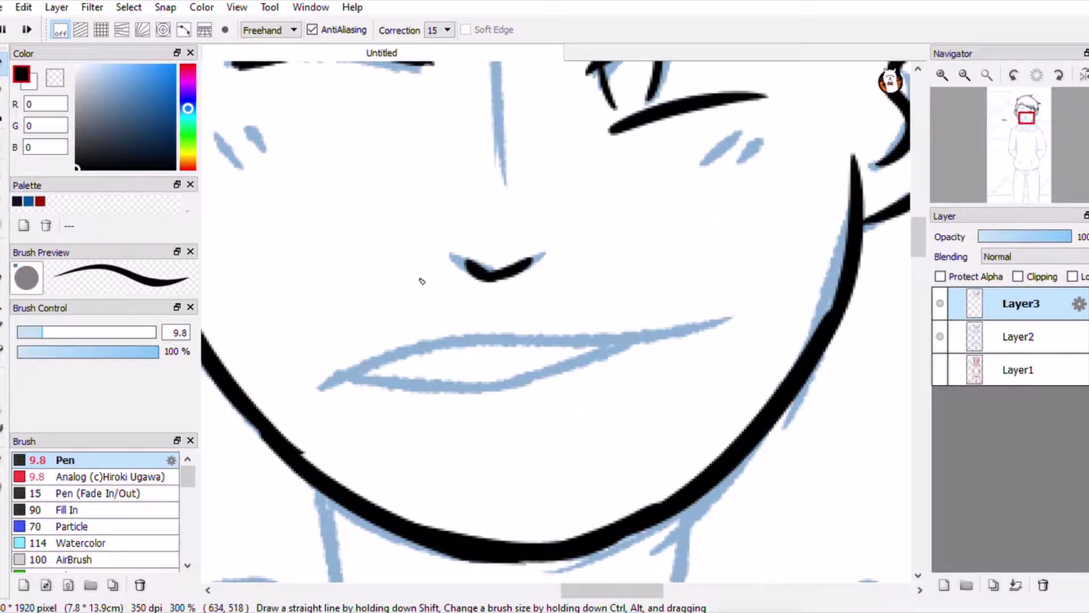
mouse_move(710, 322)
left_mouse_down()
mouse_move(340, 381)
mouse_move(605, 350)
left_mouse_up()
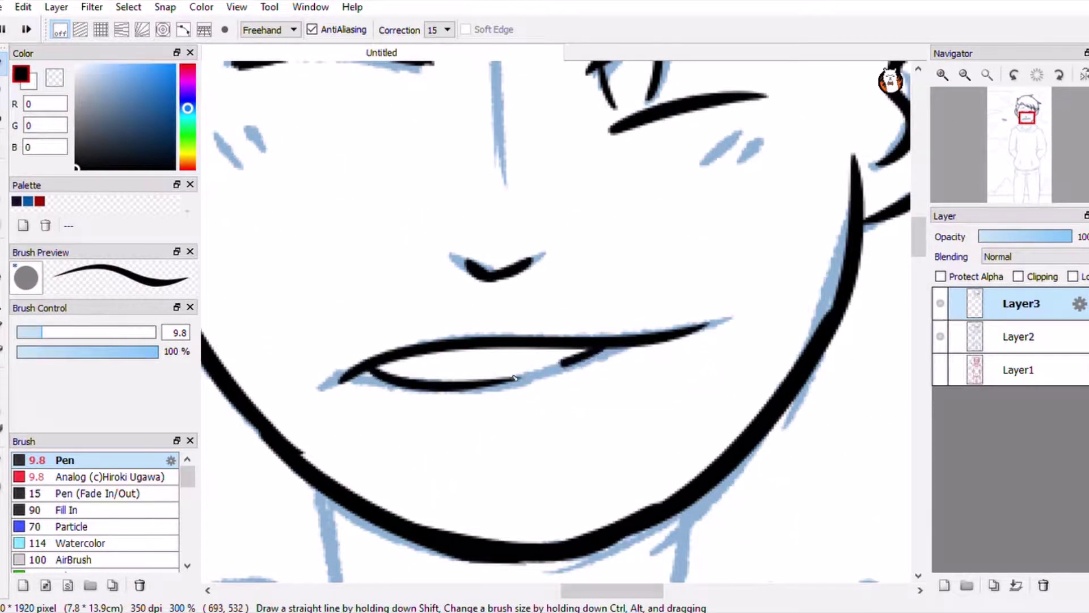
left_click_drag(492, 366, 567, 568)
Ink the nose bridge, cheek marks and both eyebrows, checking the face in a mirrored view
key("h")
left_click_drag(398, 242, 398, 254)
key("h")
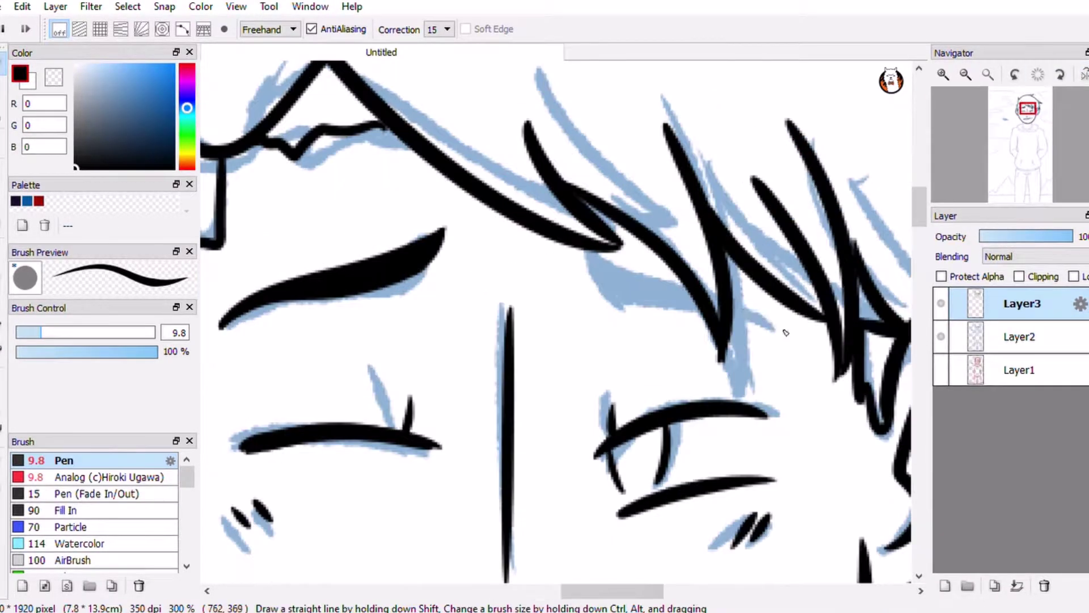
left_click_drag(780, 328, 607, 292)
left_click_drag(690, 399, 585, 256)
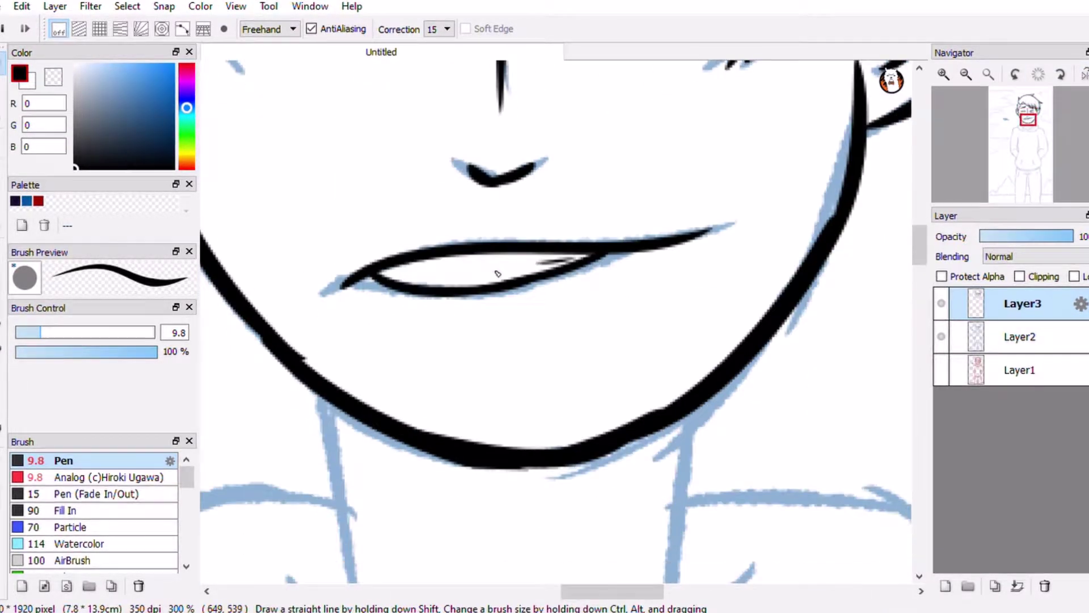
Set the pen size to 15 and ink the neck and the upper edges of the hood
left_click(179, 332)
type("15")
left_click(966, 73)
left_click(966, 73)
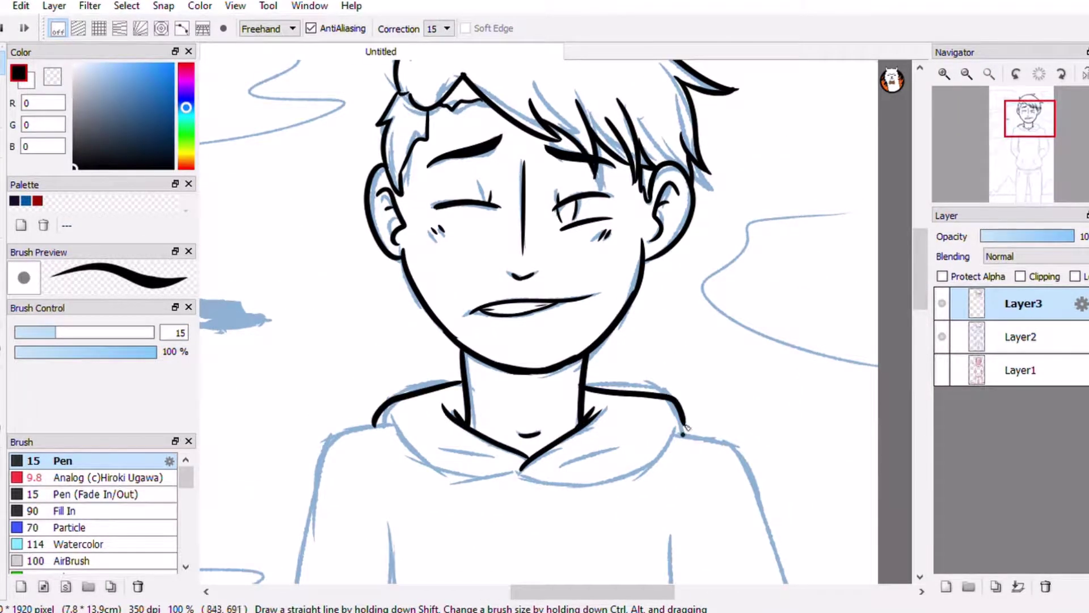
key("ctrl+z")
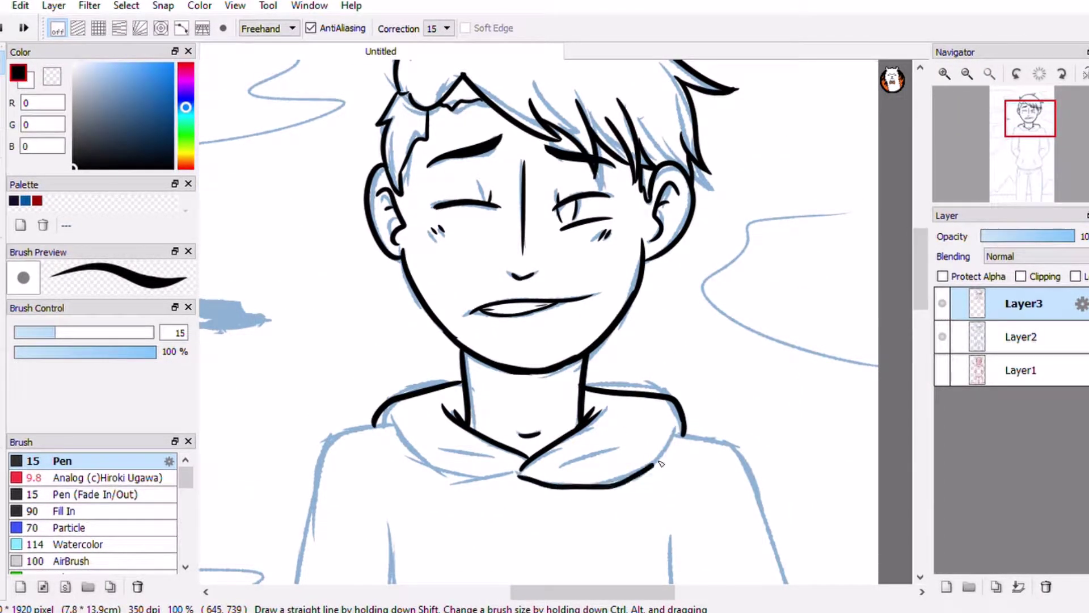
Redraw the hood's lower edge in black and check the drawing in a mirrored view
key("ctrl+z")
scroll(661, 464, "up", 1)
key("ctrl+z")
mouse_move(500, 463)
left_mouse_down()
mouse_move(734, 370)
mouse_move(459, 441)
mouse_move(672, 366)
left_mouse_up()
key("h")
key("h")
scroll(679, 253, "down", 3)
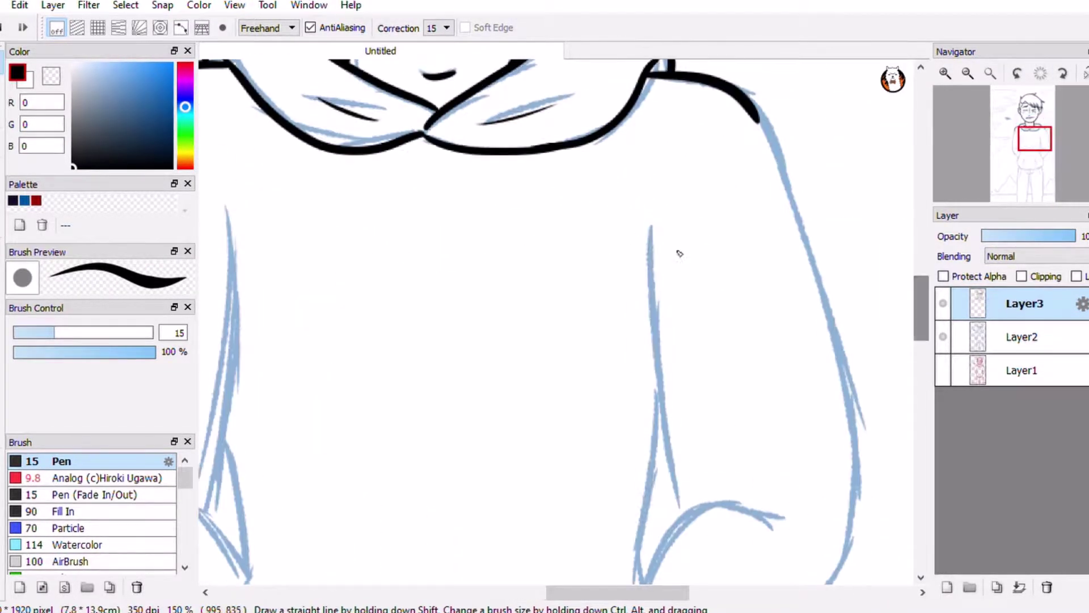
Ink the inner and outer contours of the right sleeve
left_click_drag(656, 225, 652, 463)
scroll(658, 284, "down", 3)
left_click_drag(638, 207, 718, 474)
scroll(738, 170, "up", 5)
scroll(738, 170, "down", 2)
left_click_drag(757, 102, 853, 482)
Ink the right forearm and the pocket opening around the hand
scroll(759, 105, "down", 3)
left_click_drag(683, 277, 657, 170)
left_click_drag(851, 233, 832, 355)
left_click_drag(703, 482, 764, 429)
left_click_drag(707, 489, 838, 346)
key("ctrl+z")
key("ctrl+shift+n")
key("ctrl+z")
scroll(668, 582, "left", 2)
scroll(668, 582, "right", 3)
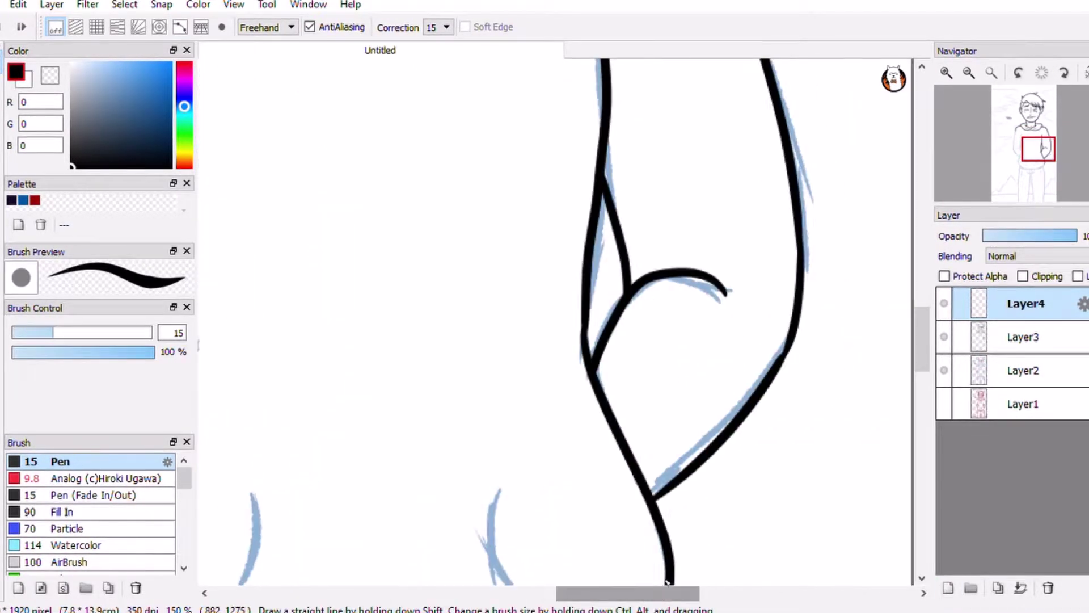
scroll(790, 206, "up", 3)
key("ctrl+z")
key("ctrl+z")
Mirror the canvas view and ink the contours of the left sleeve down to the pocket
key("h")
scroll(914, 300, "left", 2)
left_click_drag(629, 63, 658, 561)
scroll(568, 340, "up", 3)
scroll(568, 341, "down", 5)
mouse_move(780, 60)
left_mouse_down()
mouse_move(781, 278)
mouse_move(658, 407)
left_mouse_up()
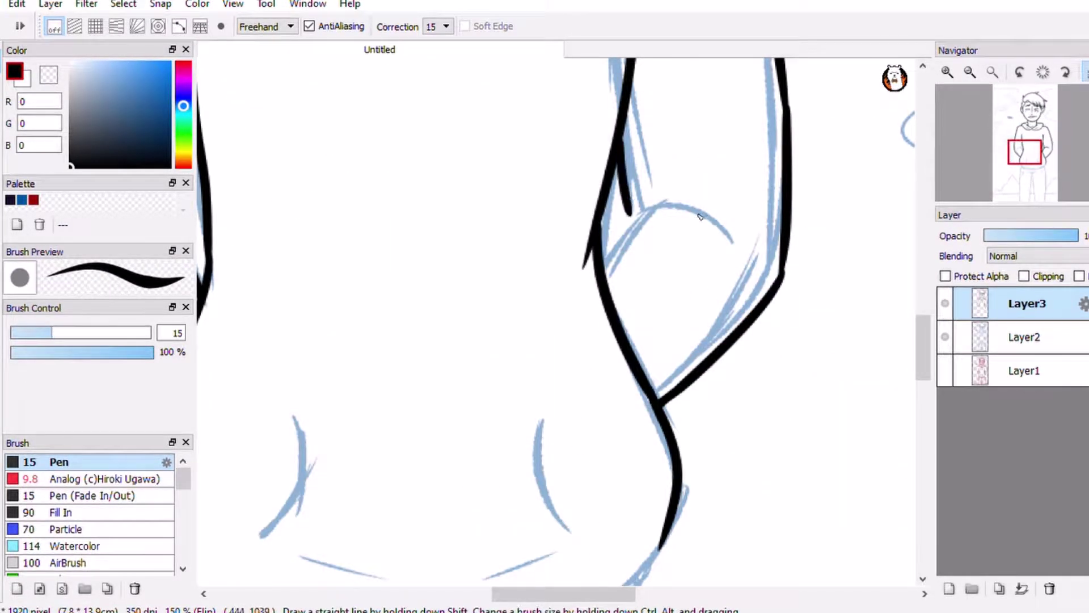
Ink the hoodie's curved bottom hem from side to side and return the view to its normal orientation
scroll(630, 213, "up", 5)
scroll(629, 213, "down", 10)
scroll(567, 340, "left", 2)
left_click_drag(261, 404, 744, 430)
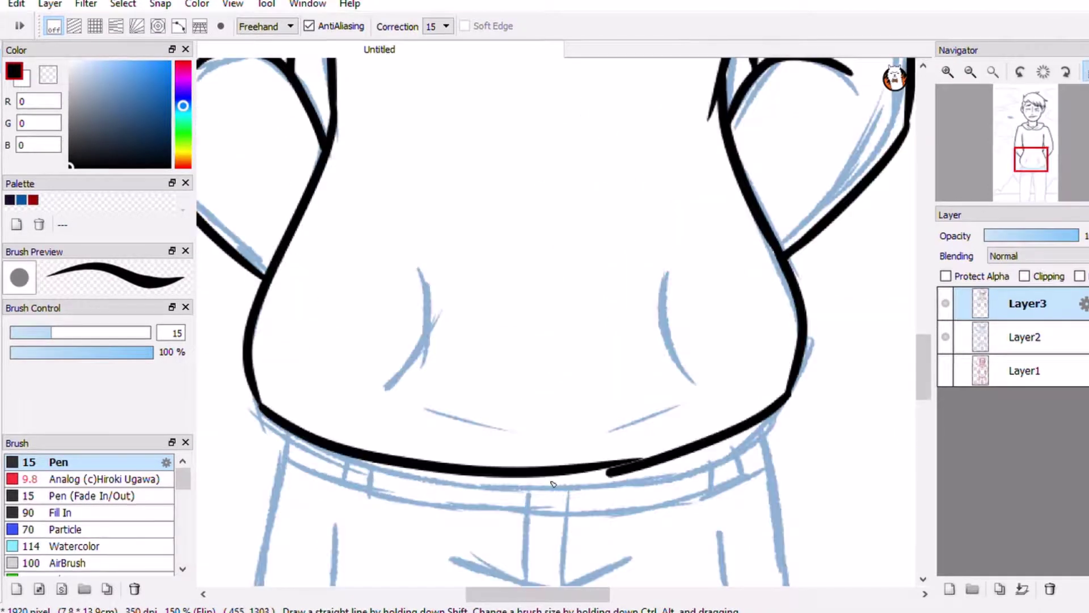
key("h")
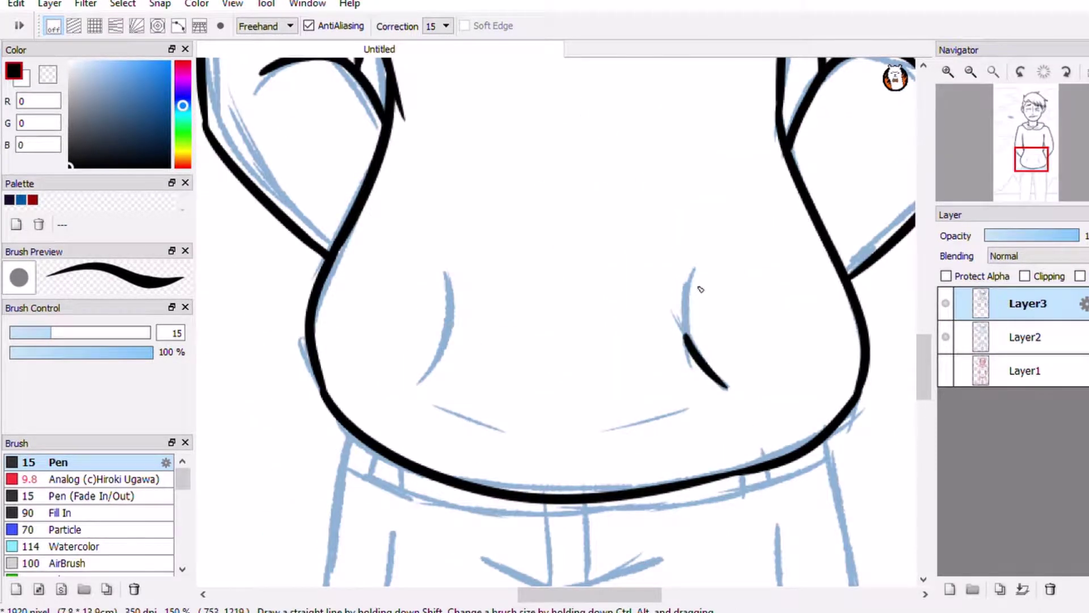
Ink the left pocket crease and the two slanted fold lines above the hoodie's hem
left_click_drag(447, 272, 418, 381)
left_click_drag(445, 400, 538, 440)
left_click_drag(701, 397, 587, 437)
Ink the two fold strokes meeting at the crotch of the trousers
scroll(624, 340, "up", 5)
scroll(624, 341, "down", 10)
left_click_drag(509, 271, 576, 302)
left_click_drag(652, 273, 564, 306)
Ink the outer and inner contours of both trouser legs from the hoodie's hem downward
scroll(640, 165, "down", 3)
scroll(624, 283, "down", 5)
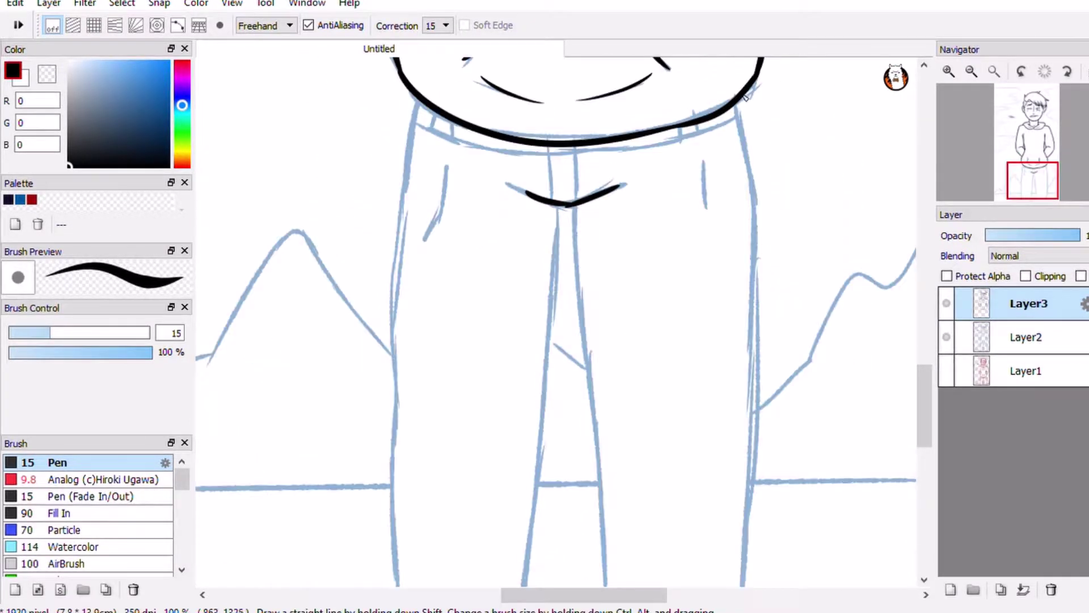
left_click_drag(750, 56, 744, 369)
scroll(624, 283, "up", 2)
left_click_drag(573, 93, 617, 479)
left_click_drag(565, 90, 532, 480)
scroll(567, 317, "up", 2)
left_click_drag(407, 74, 392, 577)
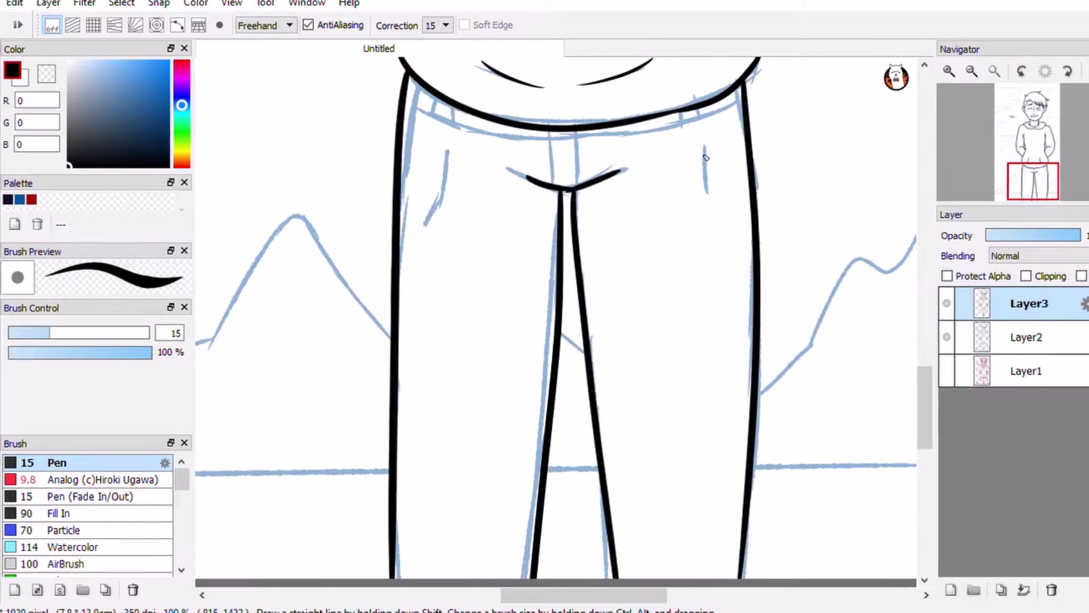
Ink the small flying bird beside the boy's head as a solid black silhouette with a 10.1 pen
scroll(559, 187, "up", 3)
left_click_drag(925, 408, 932, 306)
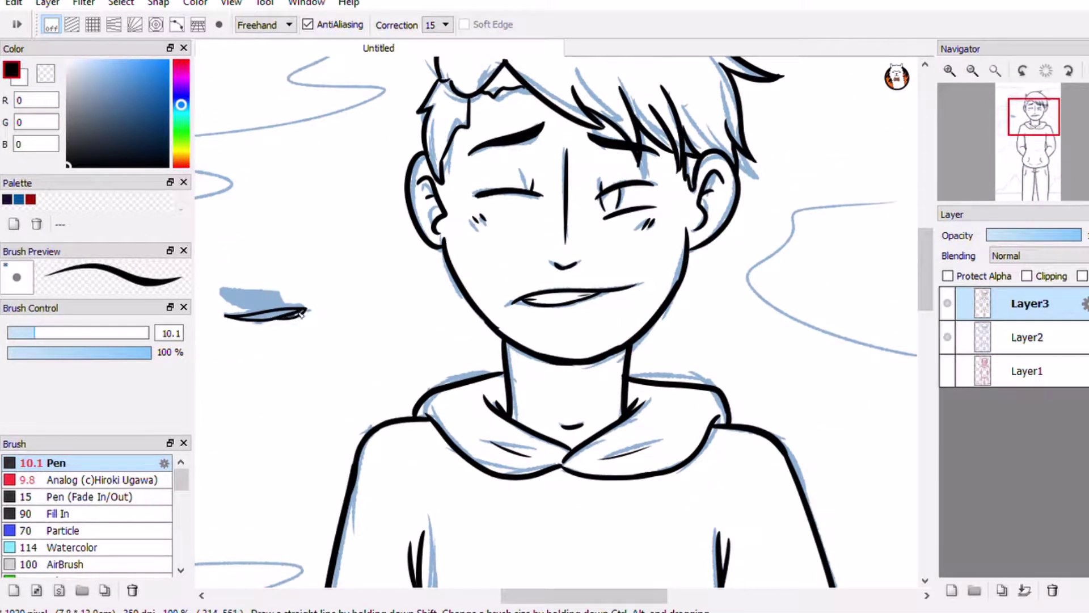
scroll(247, 321, "up", 2)
left_click_drag(573, 168, 566, 149)
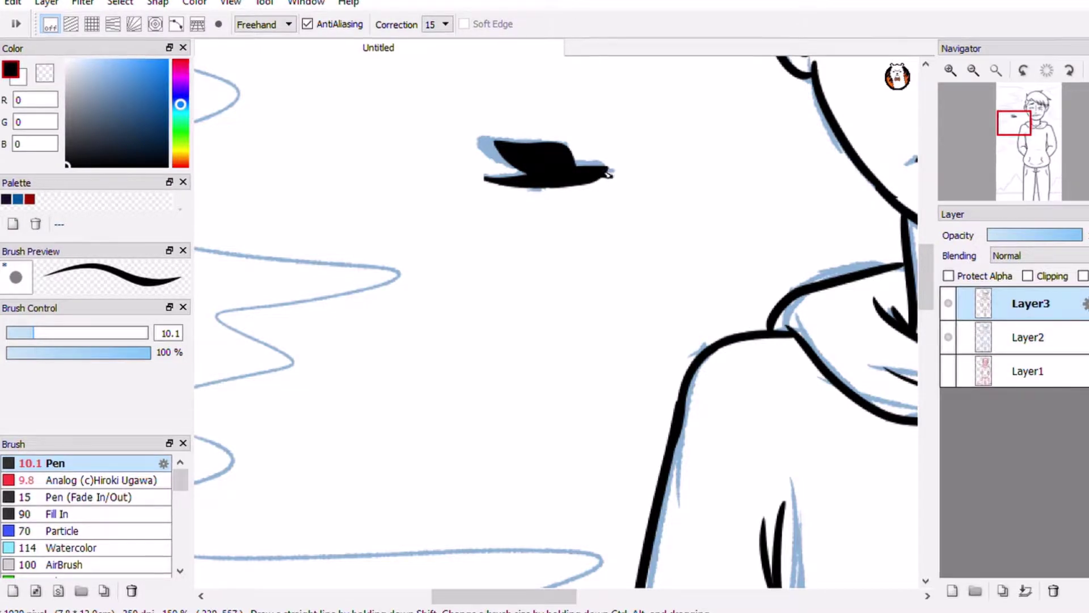
Ink the mountain ridges on both sides of the legs
scroll(556, 317, "down", 5)
left_click_drag(401, 316, 450, 365)
key("ctrl+z")
mouse_move(301, 395)
left_mouse_down()
mouse_move(450, 364)
mouse_move(595, 216)
left_mouse_up()
mouse_move(479, 366)
left_mouse_down()
mouse_move(454, 375)
mouse_move(766, 390)
left_mouse_up()
scroll(465, 362, "down", 2)
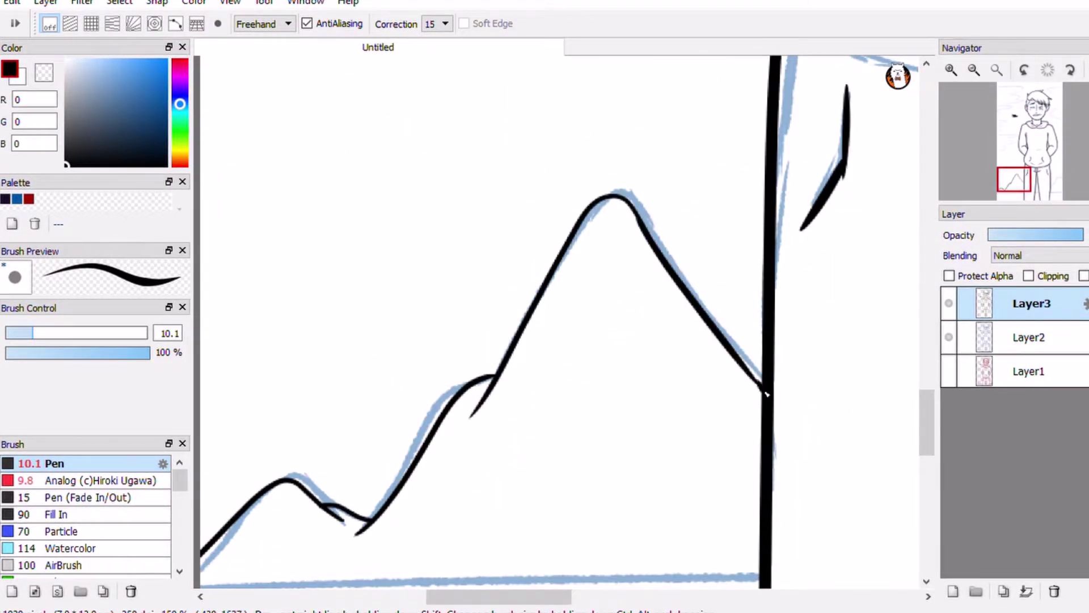
scroll(766, 389, "up", 2)
mouse_move(590, 436)
left_mouse_down()
mouse_move(547, 397)
mouse_move(785, 203)
left_mouse_up()
Add a new layer and draw a straight horizon line across the canvas with a 14.1 pen
left_click(953, 591)
scroll(556, 318, "down", 3)
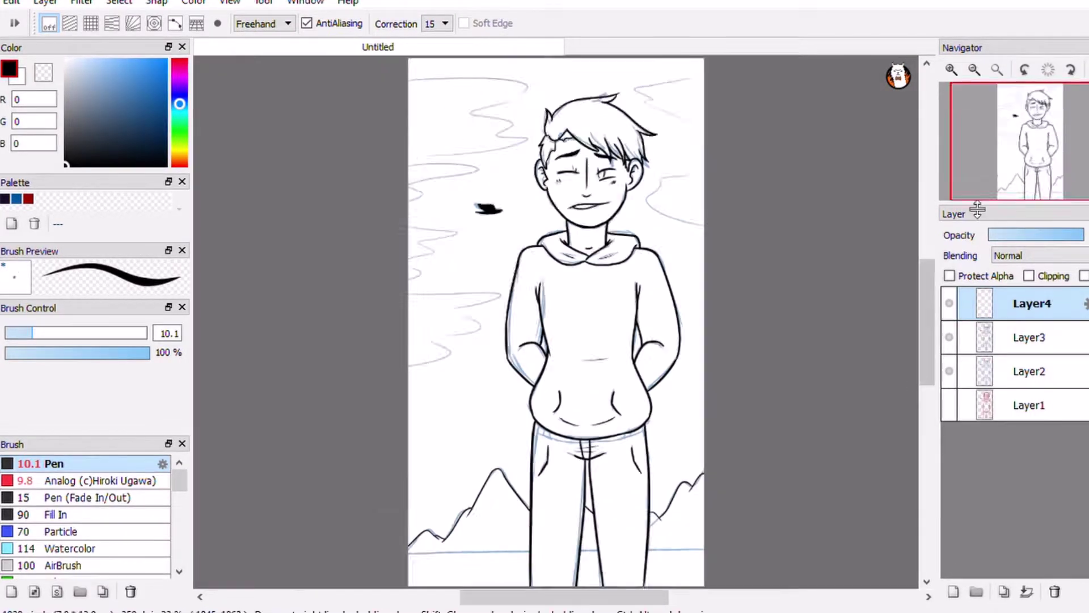
scroll(559, 488, "up", 2)
key("bracketright")
key("bracketright")
left_click_drag(306, 399, 783, 460)
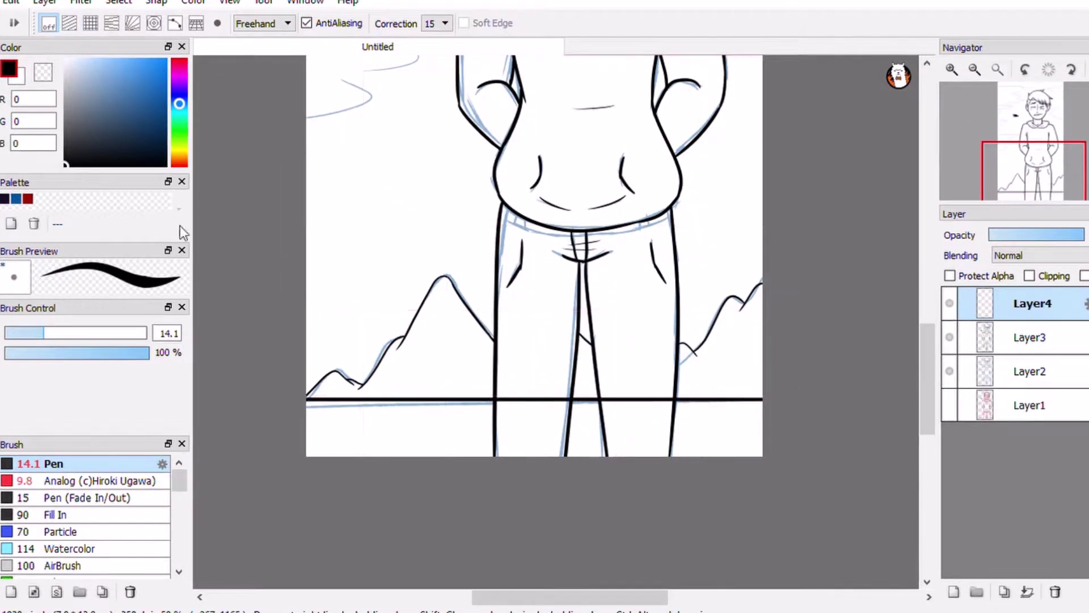
Erase the horizon line where it crosses the trouser legs, using an eraser size of 23
scroll(414, 318, "up", 2)
key("bracketright")
key("bracketright")
key("bracketright")
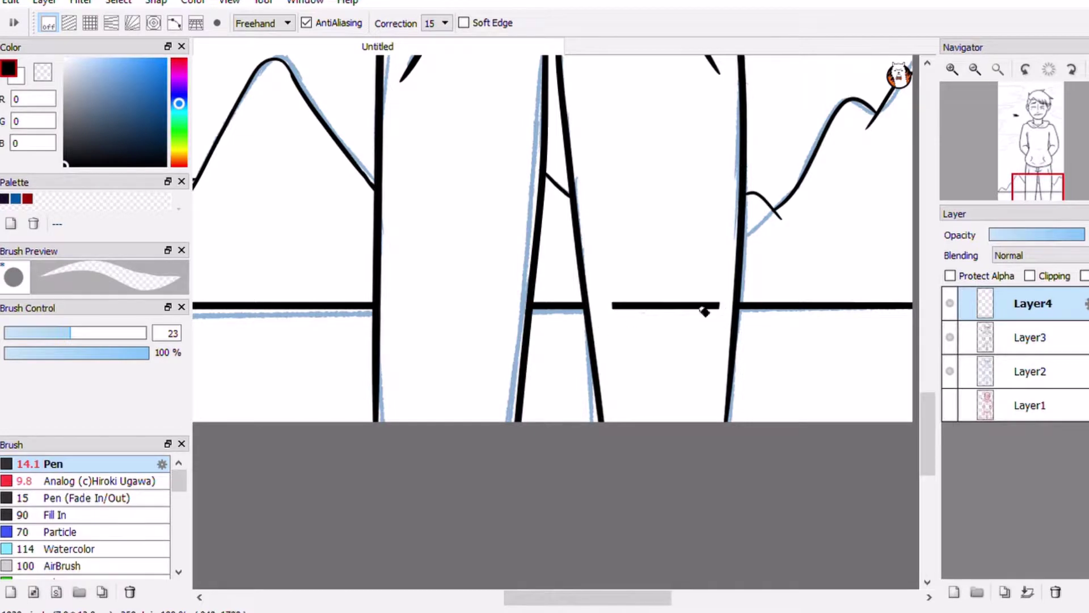
key("ctrl+z")
key("bracketleft")
key("bracketleft")
key("bracketleft")
Merge the horizon layer down into the ink layer and rename the merged layer Lineart
scroll(704, 311, "down", 2)
key("ctrl+e")
left_click(950, 337)
left_click(951, 339)
double_click(1012, 298)
type("Lineart")
key("Return")
Add a new layer beneath Lineart and start painting the fringe gap and side hair in red (178, 56, 37)
left_click(1005, 346)
key("ctrl+shift+n")
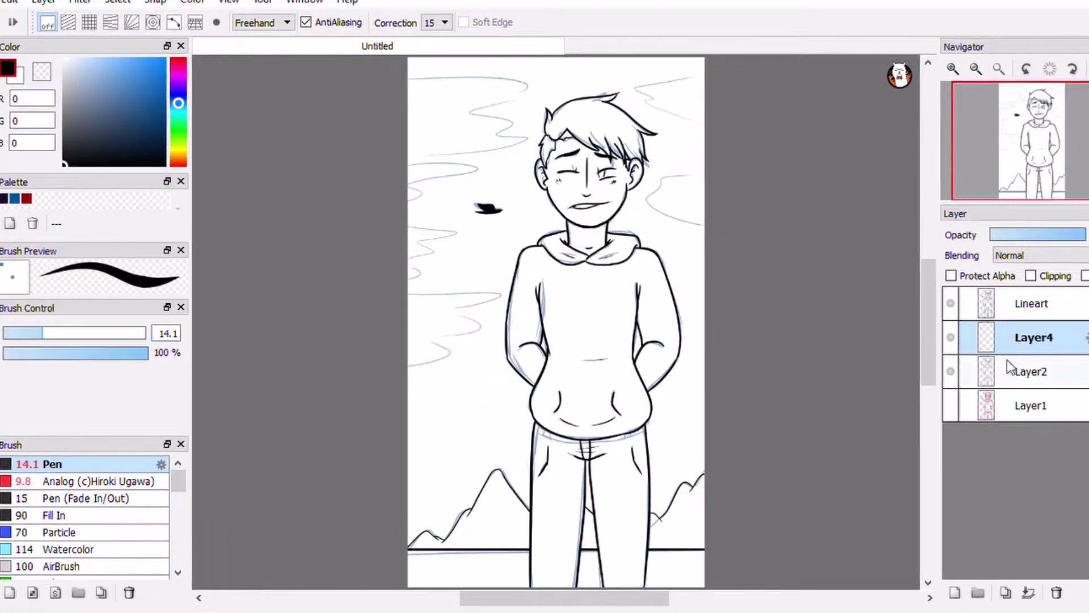
left_click_drag(177, 123, 178, 163)
left_click(139, 96)
scroll(567, 226, "up", 4)
left_click_drag(635, 113, 584, 227)
key("ctrl+z")
left_click_drag(514, 202, 530, 176)
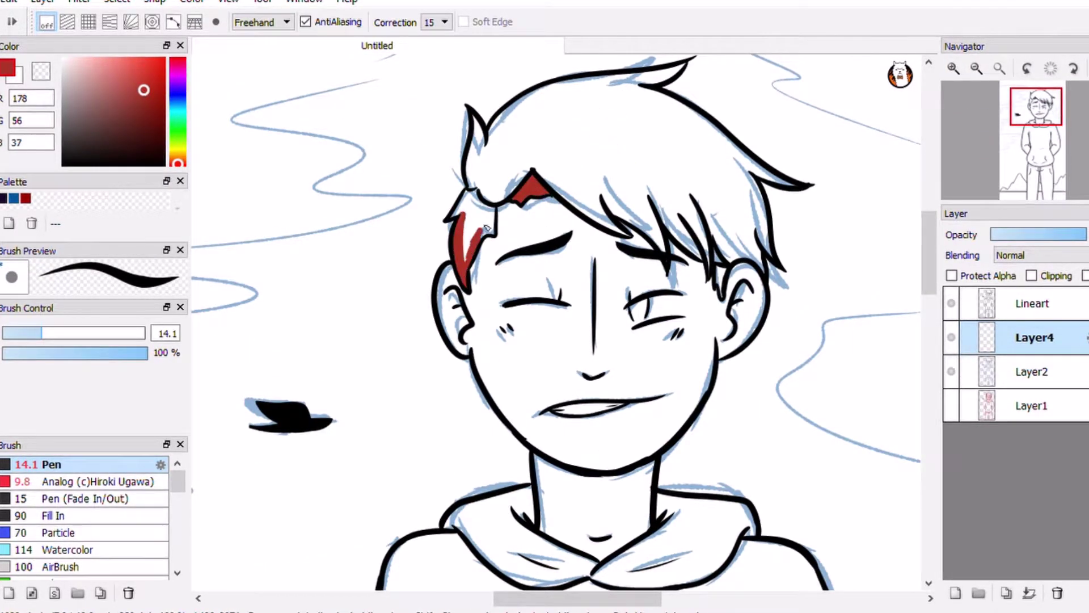
Change the hair colour to a deeper red (178, 12, 7) and paint the side lock of hair with it
scroll(562, 323, "up", 2)
left_click(152, 90)
mouse_move(454, 318)
left_mouse_down()
mouse_move(471, 409)
mouse_move(465, 397)
left_mouse_up()
left_click(499, 318, "alt")
left_click_drag(502, 306, 471, 349)
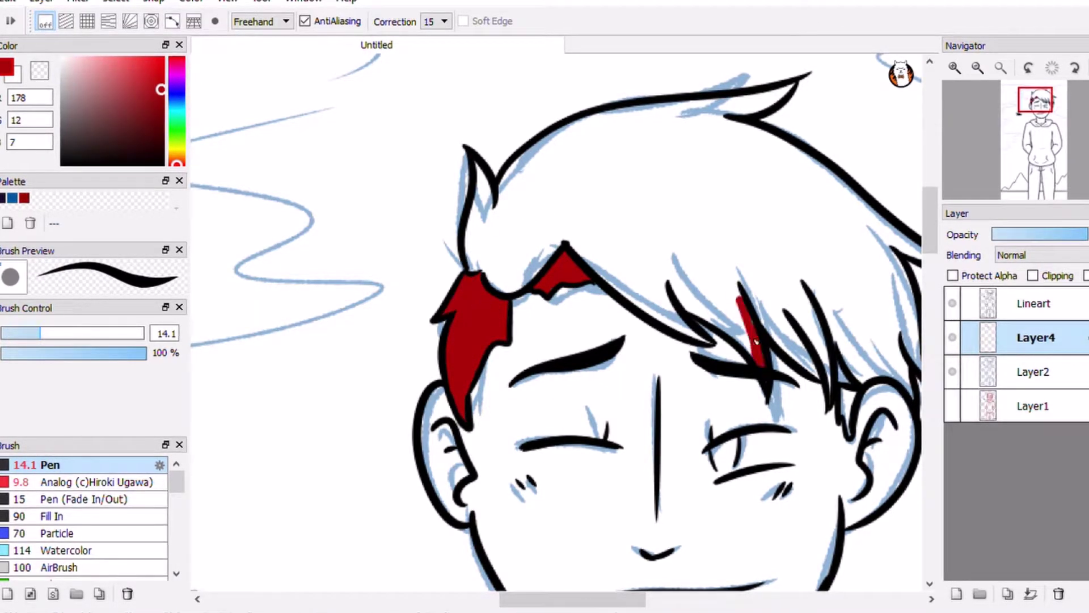
Paint red along the inside of the fringe outline and between the pointed hair strands
left_click_drag(637, 293, 565, 241)
mouse_move(491, 278)
left_mouse_down()
mouse_move(567, 239)
mouse_move(483, 274)
left_mouse_up()
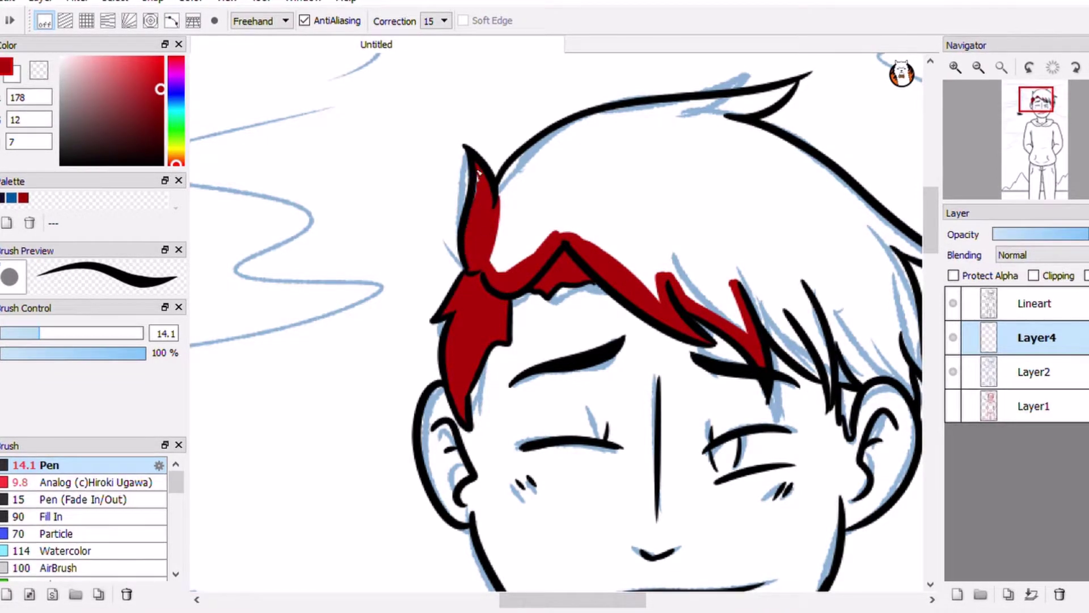
scroll(479, 178, "right", 3)
left_click_drag(621, 278, 652, 357)
left_click_drag(703, 315, 713, 350)
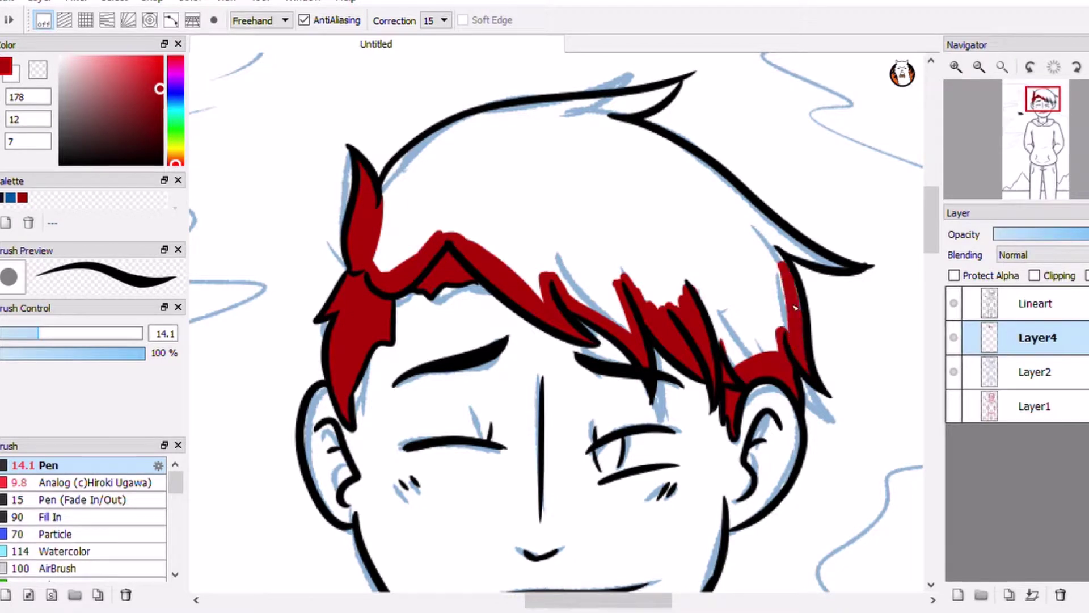
Paint red along the crown's outline and fill the rest of the hair using the Fill In brush
left_click_drag(602, 106, 430, 144)
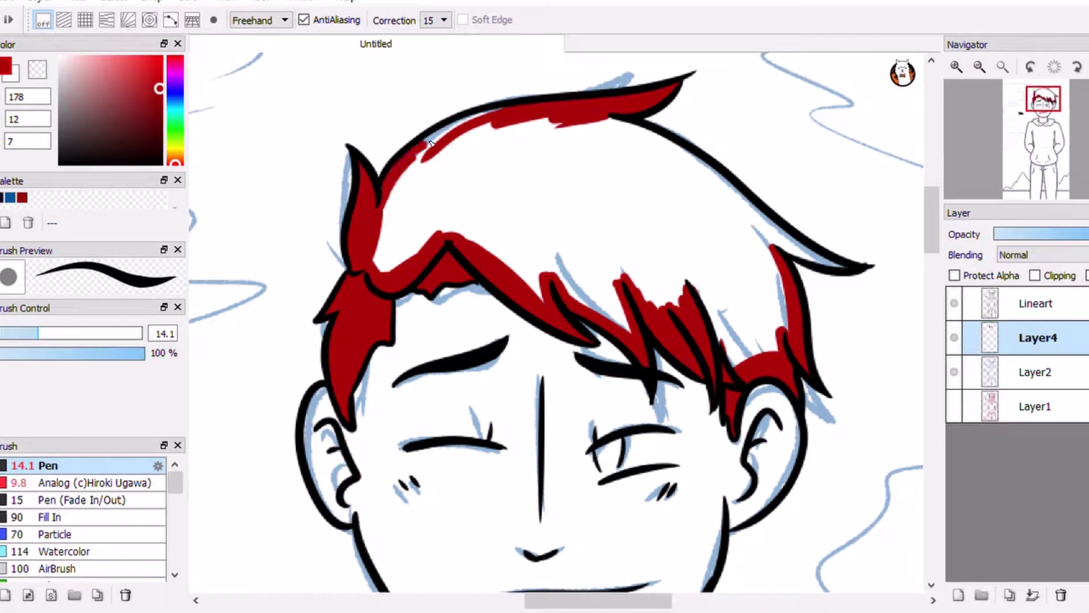
mouse_move(819, 257)
left_mouse_down()
mouse_move(590, 120)
mouse_move(456, 168)
left_mouse_up()
left_click(72, 519)
mouse_move(397, 227)
left_mouse_down()
mouse_move(567, 171)
mouse_move(709, 255)
mouse_move(653, 198)
mouse_move(627, 241)
left_mouse_up()
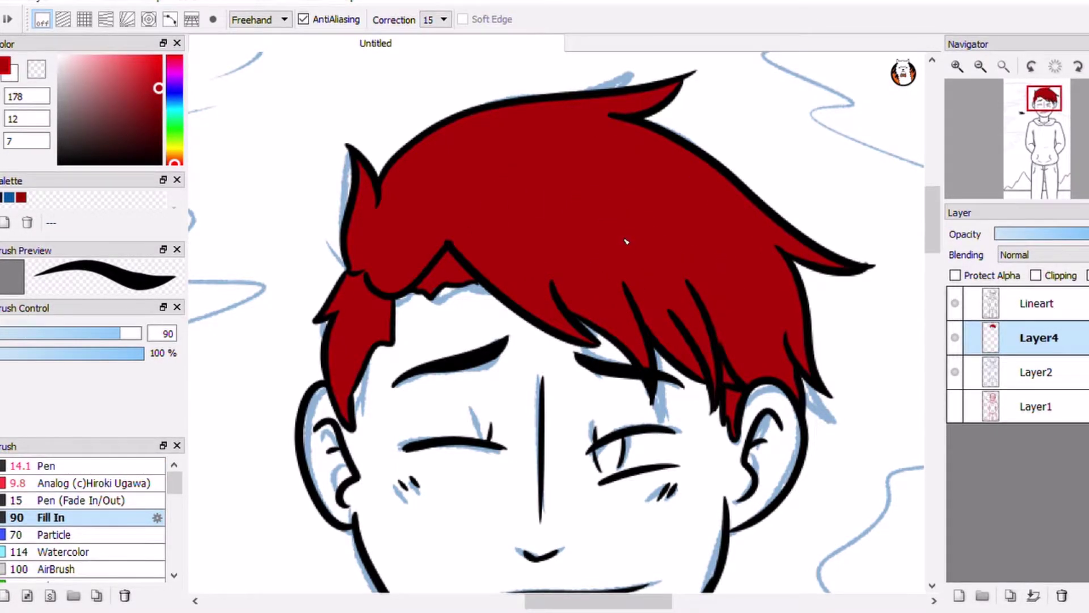
Add a new layer beneath the hair layer and fill the face and neck with a skin tone (240, 191, 158)
left_click(959, 595)
left_click_drag(1038, 338, 1038, 374)
left_click(174, 157)
left_click(102, 61)
left_click_drag(568, 374, 527, 556)
scroll(539, 397, "down", 4)
left_click_drag(511, 238, 499, 335)
left_click(92, 61)
mouse_move(539, 113)
left_mouse_down()
mouse_move(602, 329)
mouse_move(596, 562)
mouse_move(483, 408)
mouse_move(448, 399)
mouse_move(397, 85)
mouse_move(443, 255)
left_mouse_up()
scroll(442, 255, "up", 2)
mouse_move(681, 181)
left_mouse_down()
mouse_move(653, 318)
mouse_move(699, 389)
left_mouse_up()
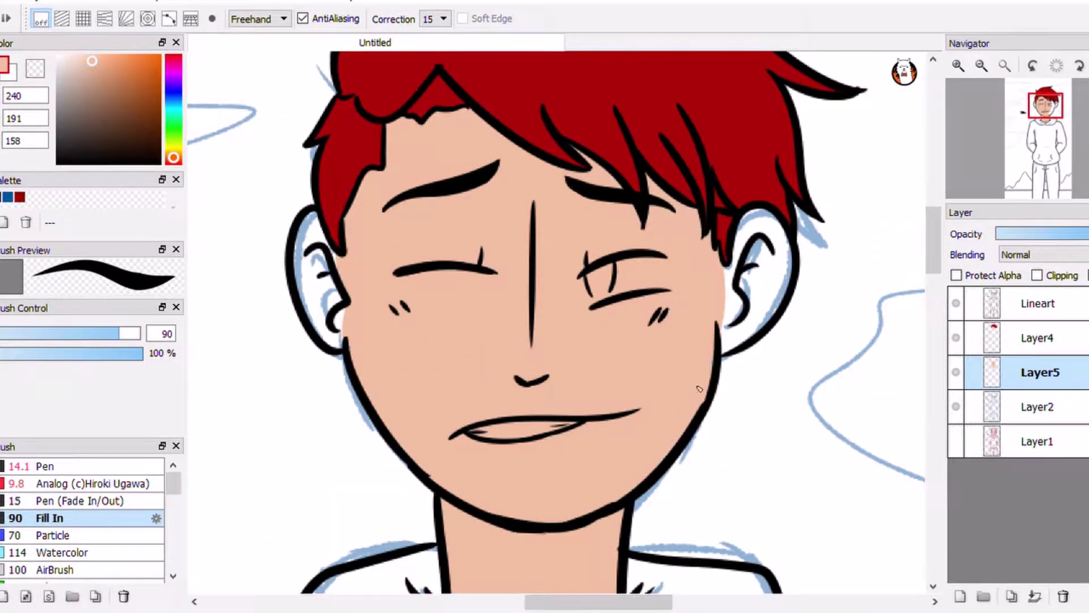
Paint both ears in the skin tone with the 19.5 Pen brush
left_click(45, 466)
left_click_drag(335, 340, 315, 225)
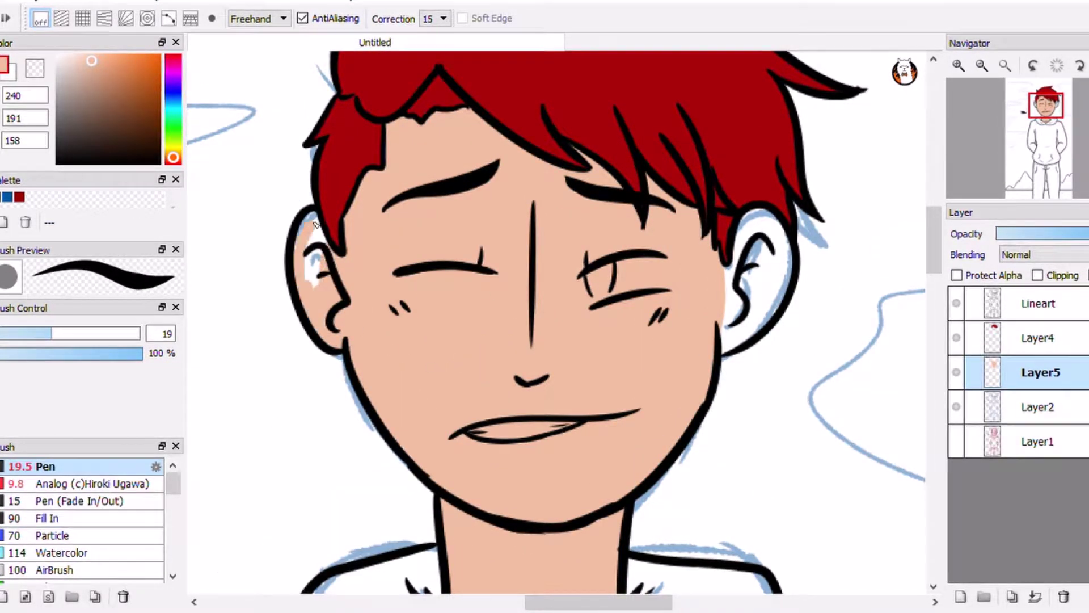
left_click_drag(751, 255, 740, 338)
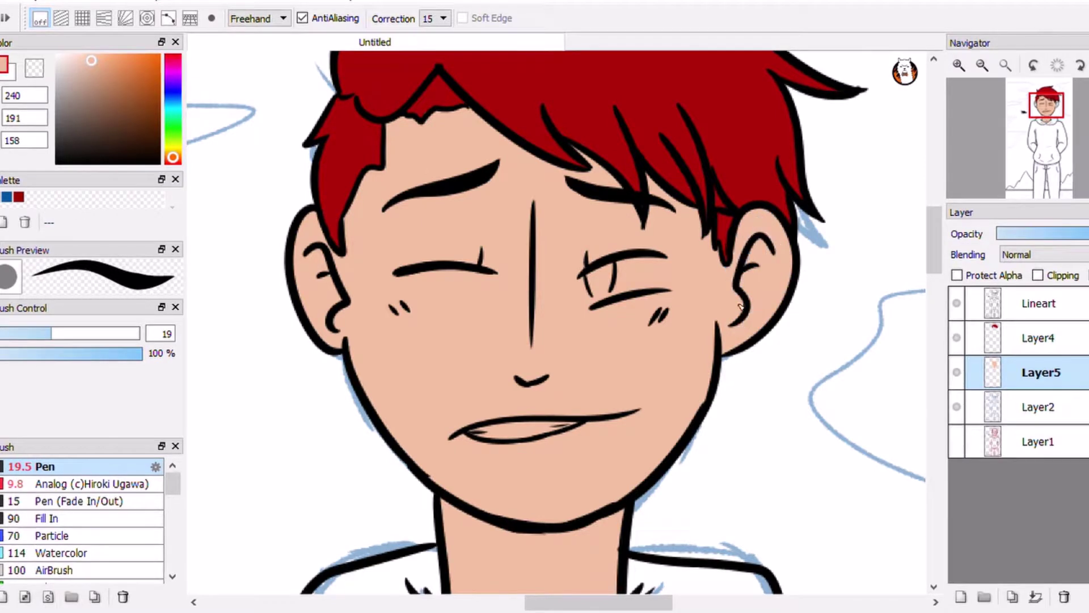
Paint the teeth and the open eye white on the hair layer
left_click(890, 230, "alt")
scroll(890, 230, "down", 3)
left_click(1038, 337)
left_click_drag(471, 328, 553, 325)
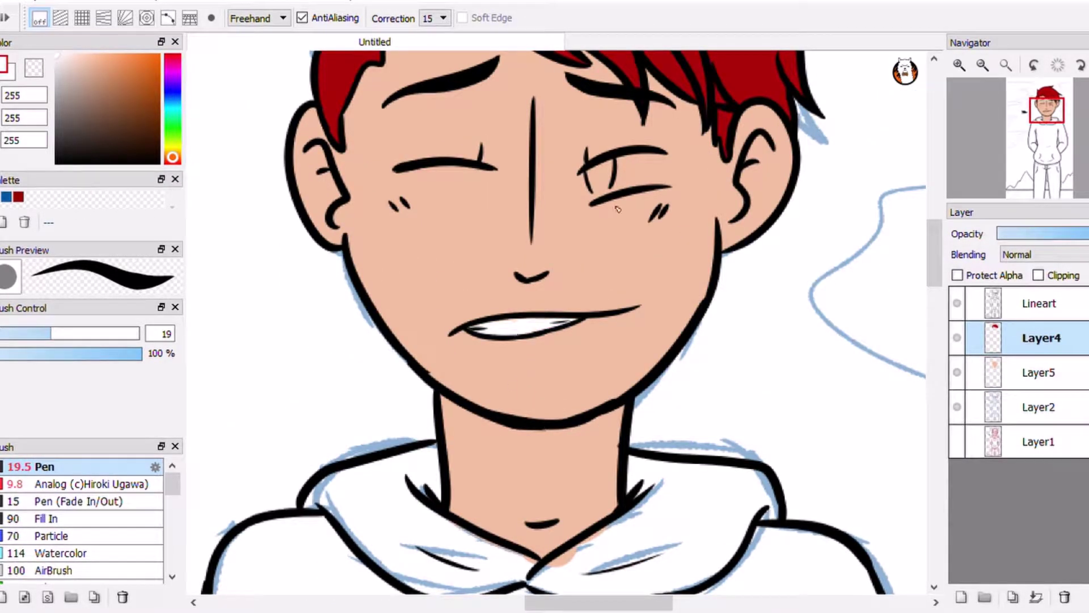
left_click_drag(659, 152, 656, 161)
Add a new layer directly above the skin layer and switch the colour to a muted blue
left_click(172, 104)
left_click_drag(111, 72, 121, 93)
left_click(1039, 372)
left_click_drag(935, 254, 935, 294)
left_click(963, 597)
left_click(171, 90)
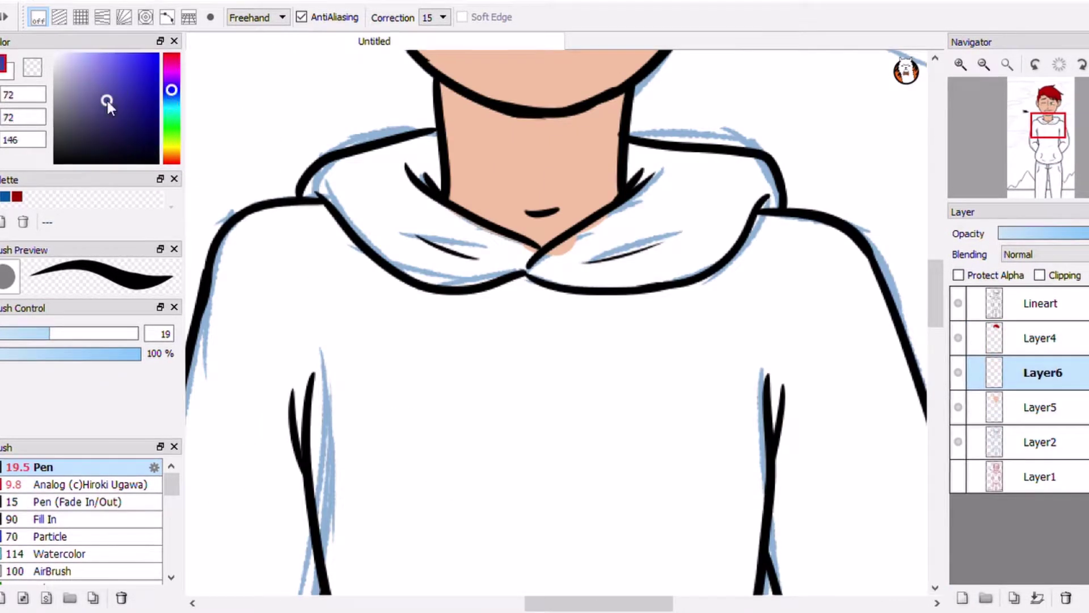
Paint the left half of the hood and the edges of its right half dark blue (54, 54, 102)
mouse_move(420, 146)
left_mouse_down()
mouse_move(420, 188)
mouse_move(363, 162)
left_mouse_up()
left_click_drag(319, 189, 517, 271)
mouse_move(475, 239)
left_mouse_down()
mouse_move(363, 181)
mouse_move(479, 256)
left_mouse_up()
left_click_drag(643, 161, 565, 270)
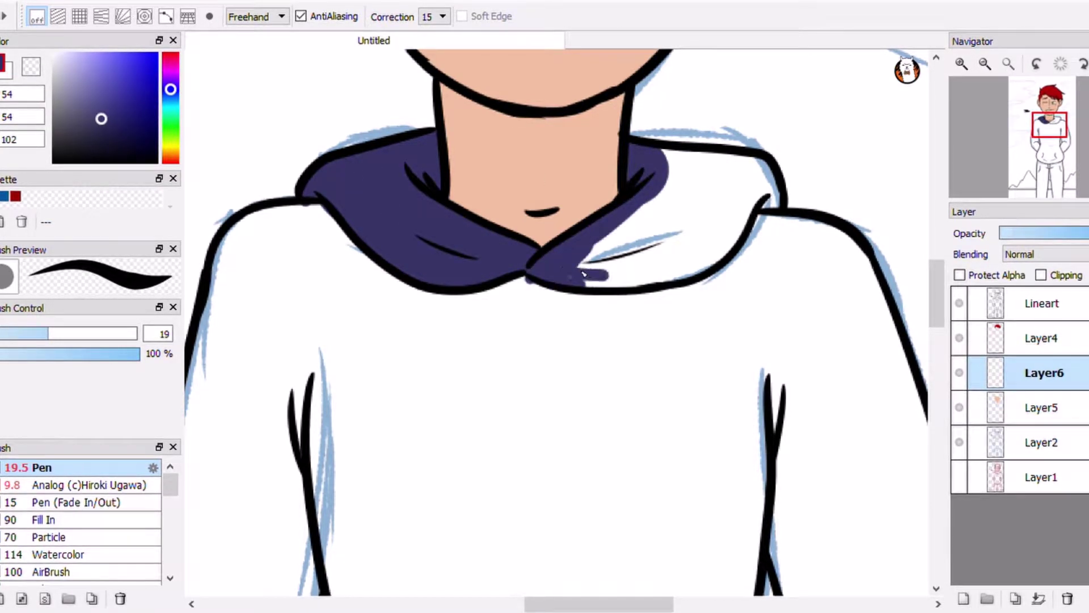
left_click_drag(754, 219, 590, 207)
Paint dark blue along the inner edges of the hoodie's right shoulder and sleeve
left_click_drag(499, 171, 601, 267)
mouse_move(613, 210)
left_mouse_down()
mouse_move(721, 295)
mouse_move(613, 121)
mouse_move(658, 386)
mouse_move(635, 340)
mouse_move(654, 408)
mouse_move(626, 531)
left_mouse_up()
scroll(625, 531, "down", 2)
mouse_move(809, 238)
left_mouse_down()
mouse_move(738, 431)
mouse_move(658, 505)
mouse_move(647, 491)
left_mouse_up()
scroll(711, 146, "up", 4)
mouse_move(711, 147)
left_mouse_down()
mouse_move(771, 539)
mouse_move(800, 431)
mouse_move(729, 413)
left_mouse_up()
Paint dark blue along the inside of the hoodie's lower side and bottom hem
scroll(437, 475, "down", 3)
mouse_move(436, 476)
left_mouse_down()
mouse_move(627, 420)
mouse_move(672, 343)
left_mouse_up()
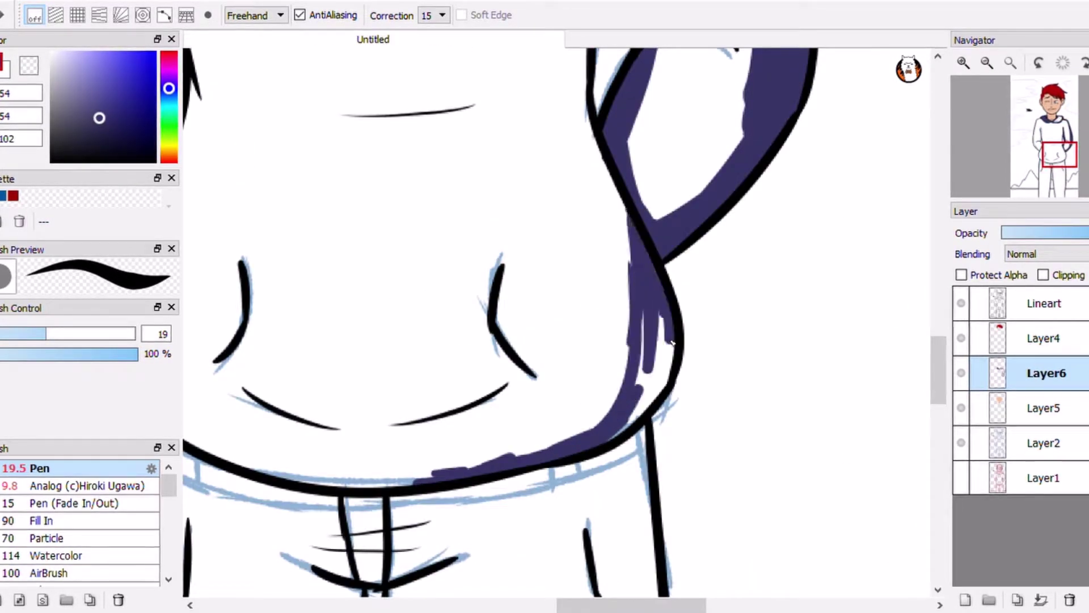
left_click_drag(635, 390, 653, 317)
scroll(653, 318, "left", 5)
mouse_move(408, 227)
left_mouse_down()
mouse_move(391, 391)
mouse_move(606, 469)
mouse_move(420, 307)
mouse_move(899, 266)
mouse_move(737, 454)
mouse_move(897, 318)
left_mouse_up()
Paint dark blue along the inner edges of the left sleeve, from the pocket up to the shoulder
left_click_drag(946, 366, 946, 341)
mouse_move(409, 136)
left_mouse_down()
mouse_move(431, 340)
mouse_move(459, 380)
left_mouse_up()
scroll(460, 380, "left", 3)
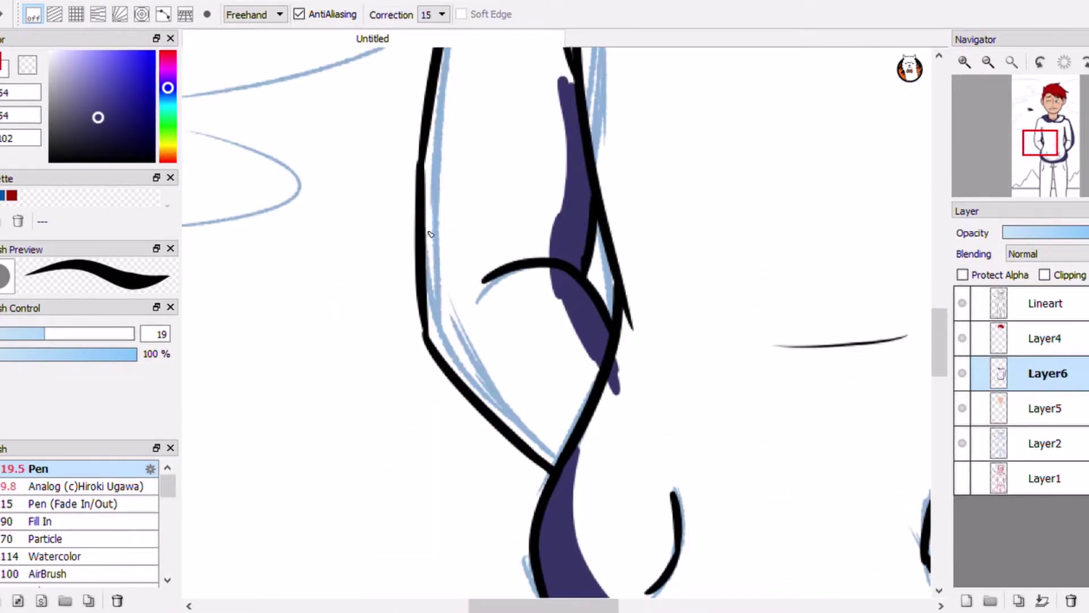
left_click_drag(431, 233, 578, 463)
scroll(492, 395, "up", 2)
left_click_drag(664, 461, 653, 465)
scroll(446, 465, "up", 3)
mouse_move(459, 347)
left_mouse_down()
mouse_move(480, 233)
mouse_move(565, 135)
mouse_move(481, 243)
left_mouse_up()
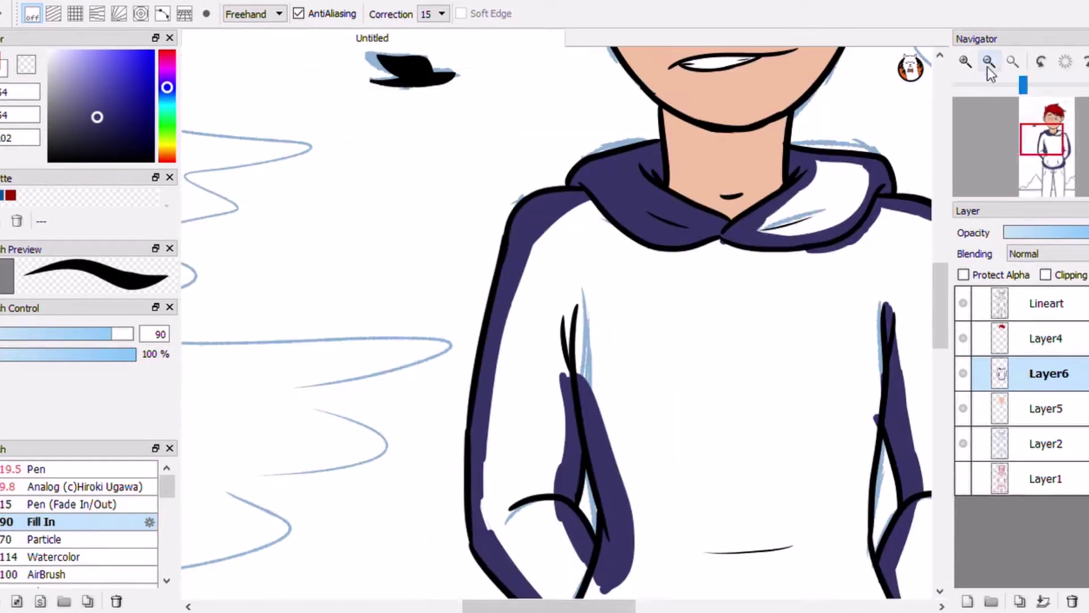
Fill the interior of the hood, sleeves and torso with dark blue using the Fill In brush
mouse_move(817, 187)
left_mouse_down()
mouse_move(868, 181)
mouse_move(726, 180)
left_mouse_up()
mouse_move(805, 511)
left_mouse_down()
mouse_move(778, 305)
mouse_move(705, 340)
mouse_move(525, 259)
mouse_move(391, 511)
mouse_move(443, 590)
left_mouse_up()
scroll(442, 567, "down", 3)
left_click_drag(454, 453, 488, 528)
mouse_move(652, 426)
left_mouse_down()
mouse_move(649, 165)
mouse_move(567, 397)
mouse_move(641, 465)
left_mouse_up()
Fill the remaining white area of the lower torso with dark blue, keeping the gap beside the right arm empty
left_click_drag(941, 321, 941, 343)
mouse_move(539, 454)
left_mouse_down()
mouse_move(704, 351)
mouse_move(715, 281)
mouse_move(483, 494)
mouse_move(610, 440)
left_mouse_up()
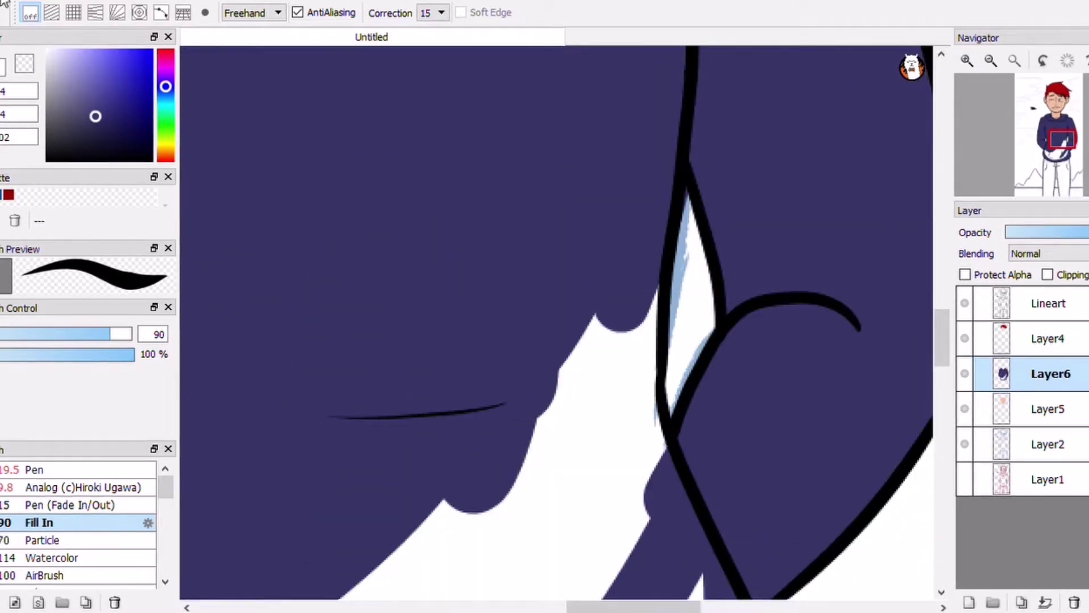
left_click_drag(610, 441, 454, 545)
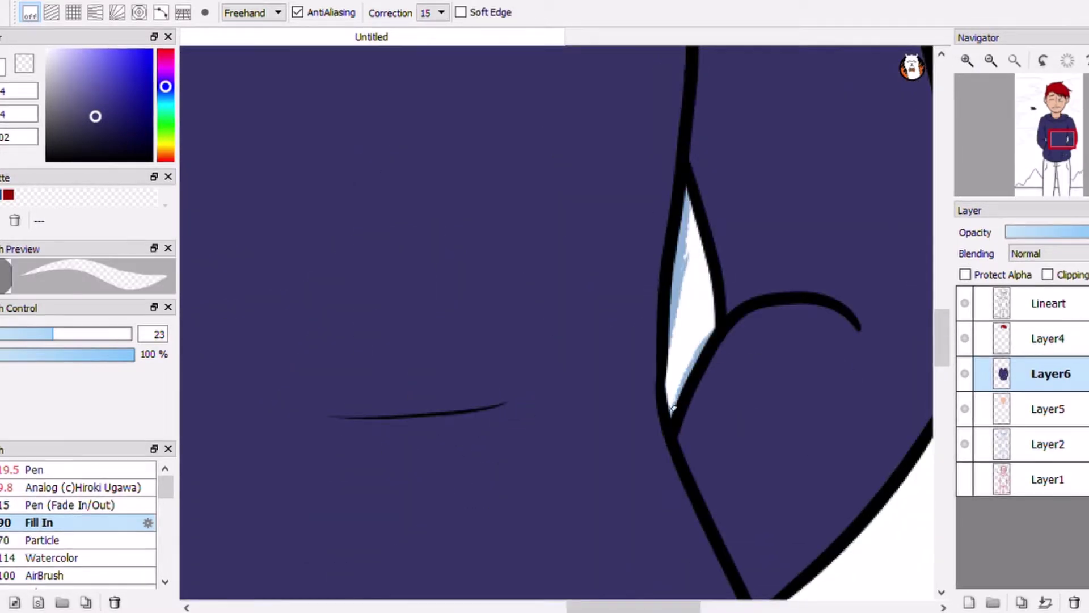
left_click(34, 469)
Fill both trouser legs with a muted grey-blue on the skin layer using the Fill In brush
scroll(556, 318, "down", 5)
left_click(1050, 408)
left_click(165, 95)
left_click(67, 84)
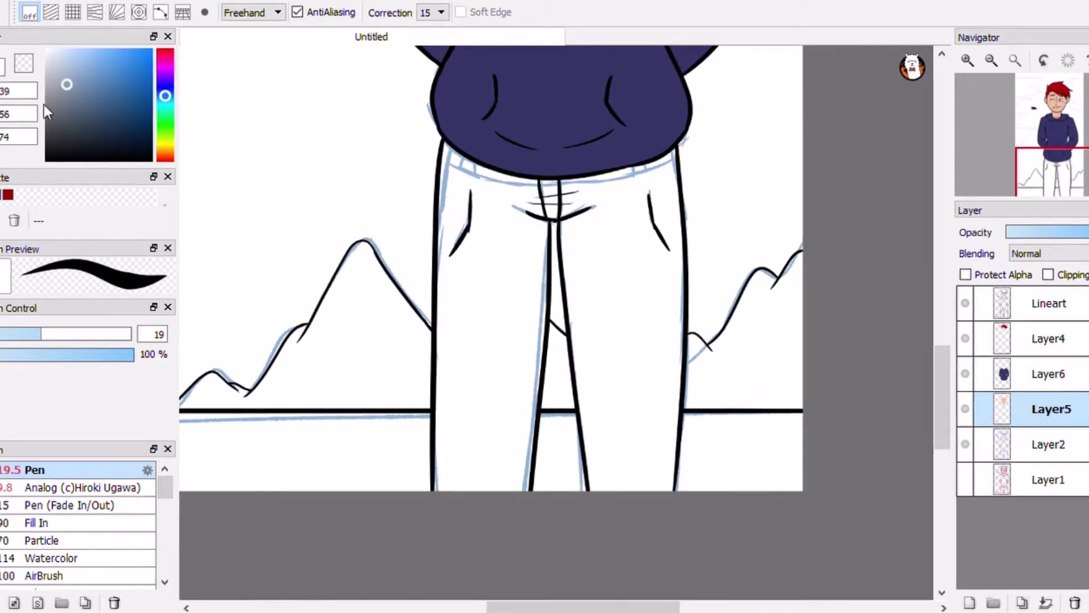
left_click(37, 522)
mouse_move(657, 162)
left_mouse_down()
mouse_move(664, 476)
mouse_move(596, 476)
mouse_move(576, 182)
mouse_move(624, 170)
left_mouse_up()
left_click(967, 60)
left_click(992, 59)
mouse_move(516, 113)
left_mouse_down()
mouse_move(484, 146)
mouse_move(391, 449)
mouse_move(462, 523)
mouse_move(513, 284)
mouse_move(472, 162)
mouse_move(502, 295)
left_mouse_up()
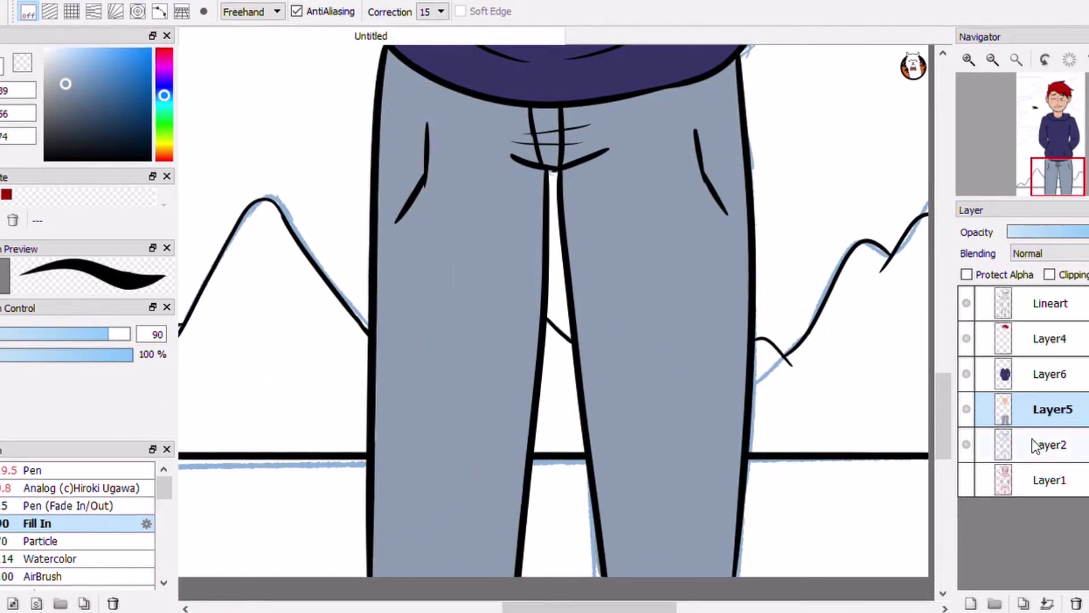
Hide the blue sketch layer and look over the coloured figure
scroll(547, 326, "up", 3)
scroll(540, 304, "down", 5)
key("n")
scroll(398, 218, "down", 3)
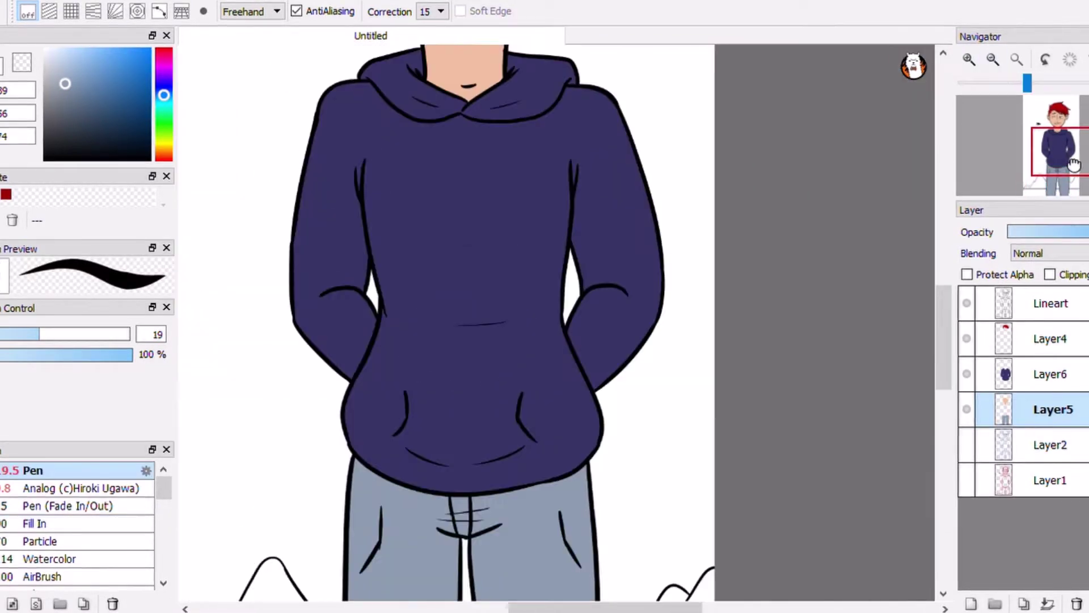
scroll(399, 219, "down", 3)
Add a new layer above the hidden blue sketch and fill the ground below the horizon with grass green
left_click(1050, 445)
left_click(971, 603)
left_click(34, 523)
left_click(164, 132)
left_click(87, 92)
mouse_move(832, 444)
left_mouse_down()
mouse_move(863, 448)
mouse_move(267, 434)
mouse_move(857, 435)
left_mouse_up()
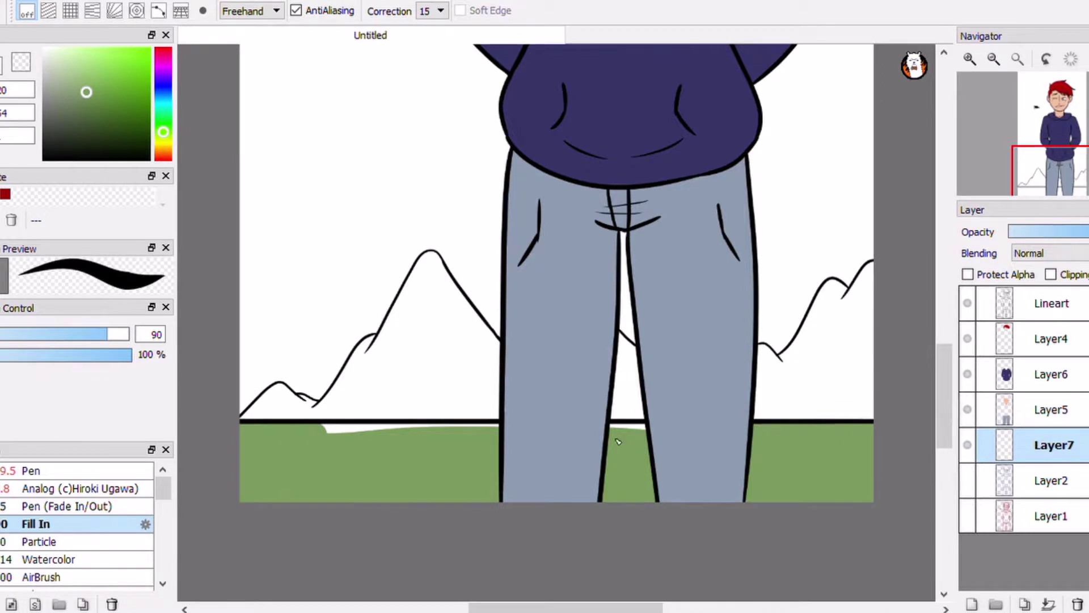
Add a layer beneath the ground layer and fill the mountains beside and between the legs with dark slate grey
left_click(971, 604)
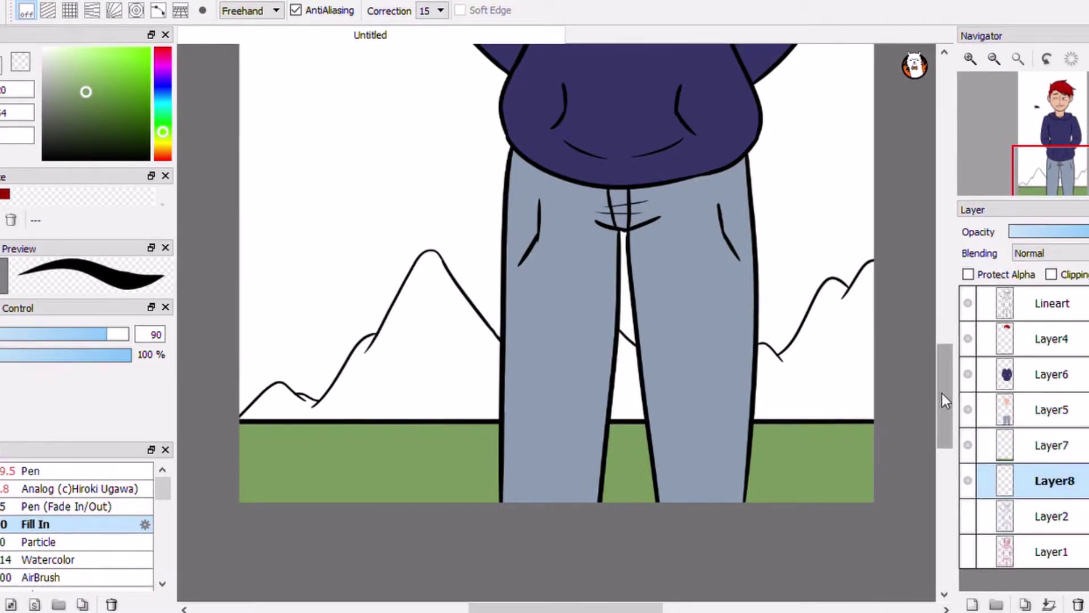
scroll(397, 283, "up", 2)
left_click(162, 97)
left_click(67, 129)
mouse_move(499, 479)
left_mouse_down()
mouse_move(268, 472)
mouse_move(314, 478)
mouse_move(323, 493)
mouse_move(783, 487)
mouse_move(876, 338)
mouse_move(825, 454)
mouse_move(868, 347)
left_mouse_up()
scroll(750, 366, "up", 3)
mouse_move(750, 366)
left_mouse_down()
mouse_move(704, 409)
mouse_move(498, 382)
mouse_move(669, 276)
mouse_move(556, 454)
mouse_move(537, 390)
left_mouse_up()
scroll(703, 408, "down", 5)
Fill the lower hills and rising slope of the large mountain with slate grey, erasing colour outside the outlines
key("e")
key("e")
scroll(766, 272, "left", 10)
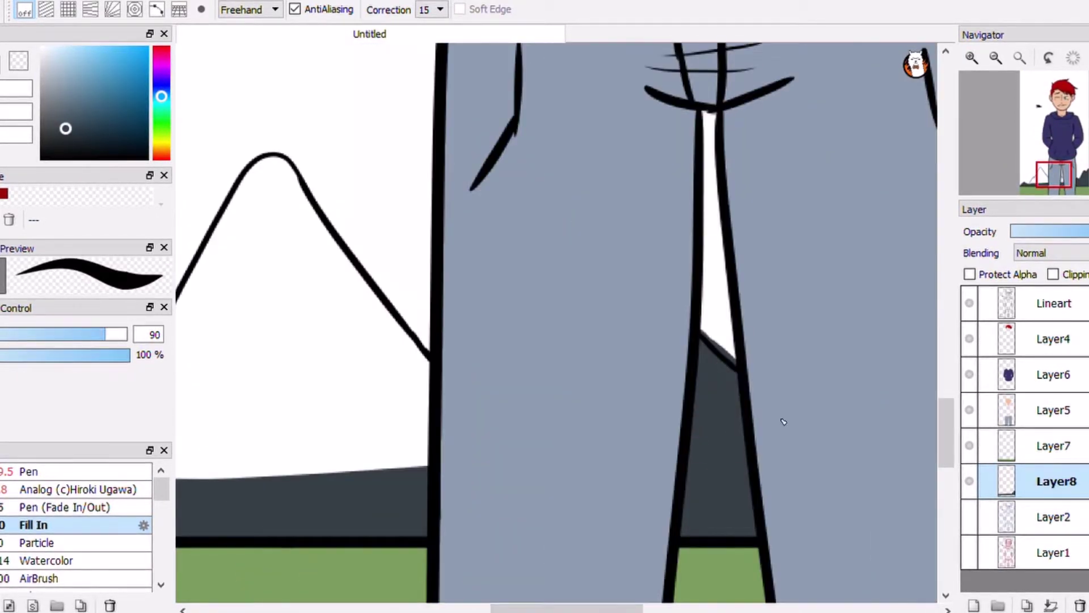
mouse_move(663, 170)
left_mouse_down()
mouse_move(463, 478)
mouse_move(510, 443)
mouse_move(428, 486)
left_mouse_up()
key("e")
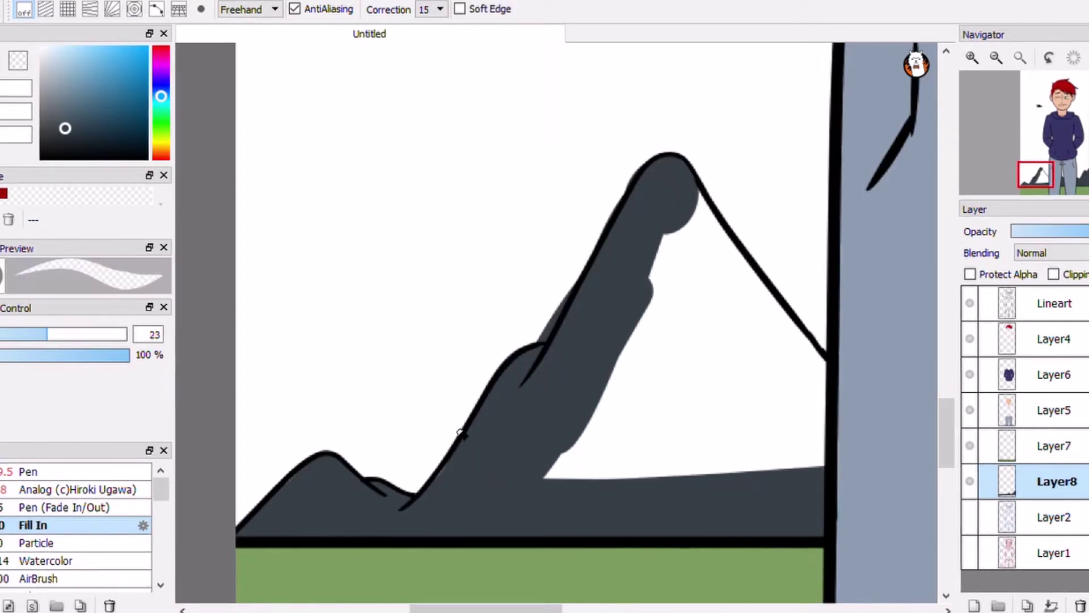
key("e")
Fill the rest of the large mountain up to the trouser leg and clean its edges with the Pen and eraser
scroll(642, 165, "right", 5)
mouse_move(624, 295)
left_mouse_down()
mouse_move(596, 309)
mouse_move(499, 409)
left_mouse_up()
key("e")
key("e")
key("n")
mouse_move(431, 325)
left_mouse_down()
mouse_move(530, 166)
mouse_move(709, 352)
left_mouse_up()
key("e")
key("e")
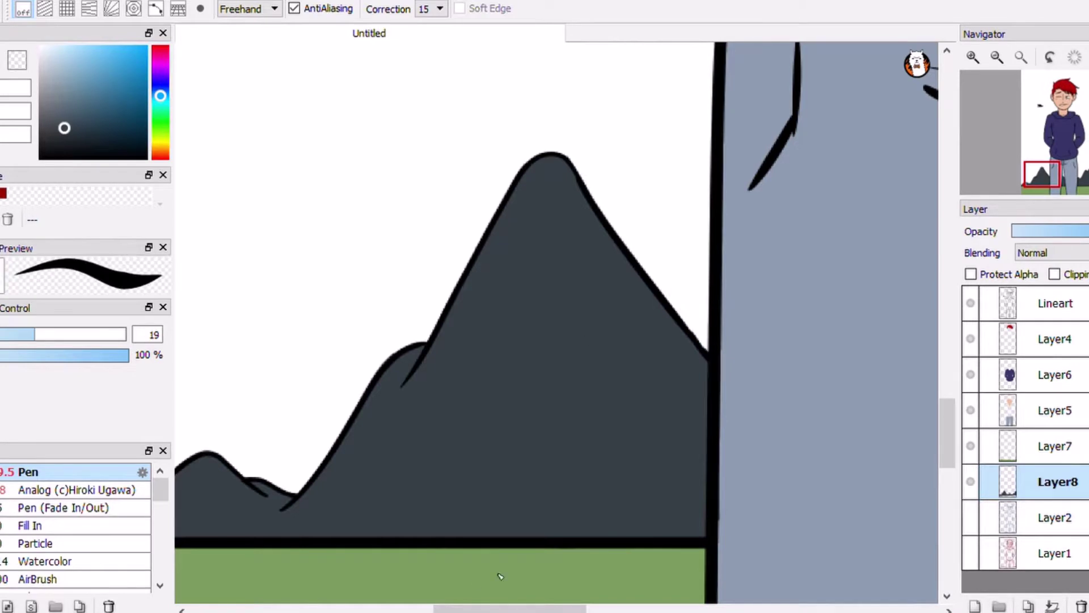
Add a layer below the mountains and paint the whole sky blue with the Watercolor brush, darker in the upper part
left_click_drag(492, 608, 454, 610)
left_click(975, 605)
left_click(997, 57)
left_click(63, 560)
mouse_move(408, 544)
left_mouse_down()
mouse_move(681, 465)
mouse_move(431, 318)
mouse_move(440, 221)
mouse_move(681, 50)
left_mouse_up()
left_click(117, 92)
mouse_move(409, 272)
left_mouse_down()
mouse_move(603, 66)
mouse_move(709, 227)
left_mouse_up()
left_click_drag(510, 287, 433, 293)
Blend the dark and light blue bands of the sky into a smooth gradient using colours sampled from it
left_click(666, 200, "alt")
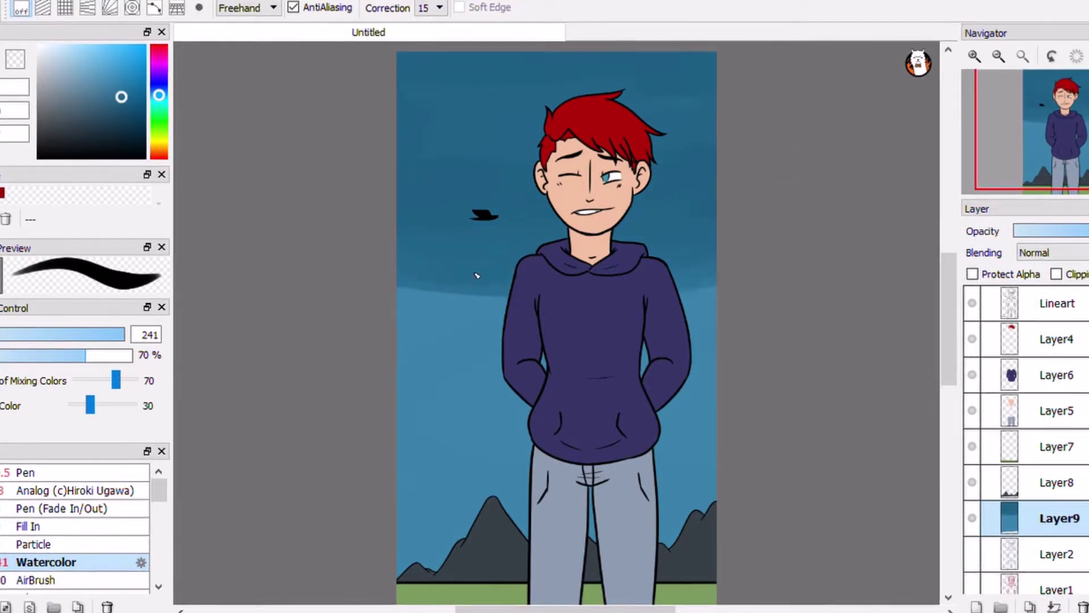
left_click(683, 258, "alt")
mouse_move(683, 258)
left_mouse_down()
mouse_move(382, 244)
mouse_move(667, 307)
mouse_move(382, 302)
mouse_move(433, 382)
left_mouse_up()
left_click(414, 257, "alt")
left_click(400, 302, "alt")
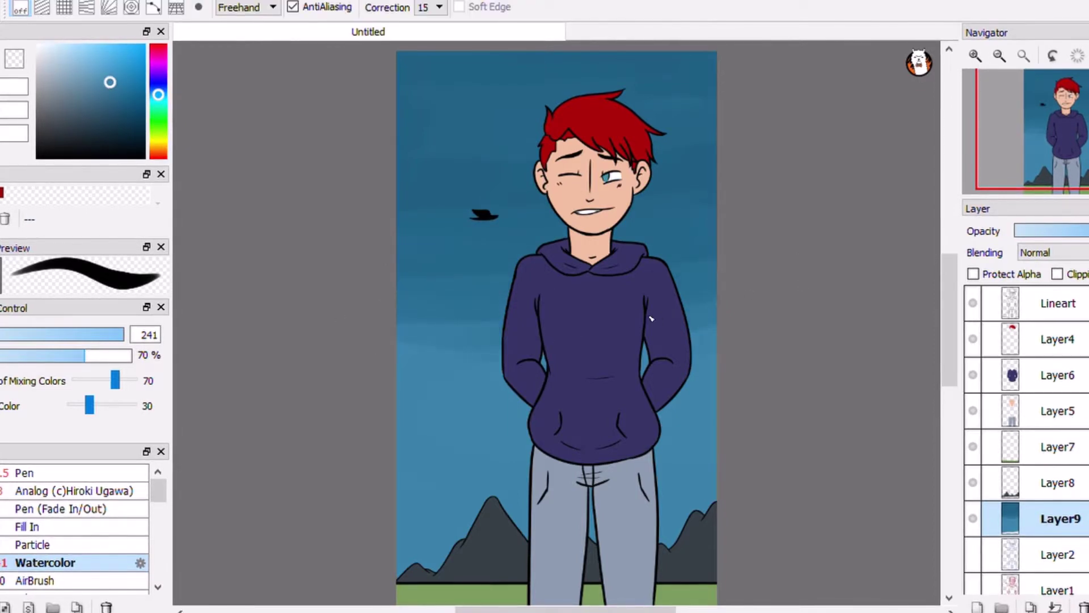
left_click(418, 328, "alt")
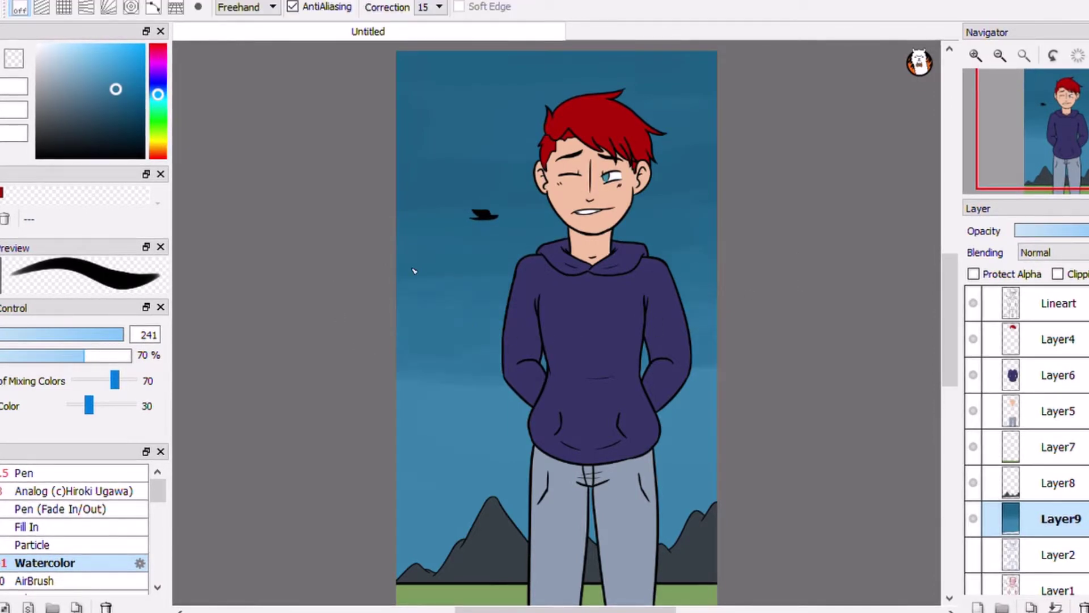
left_click(433, 418, "alt")
left_click(433, 370, "alt")
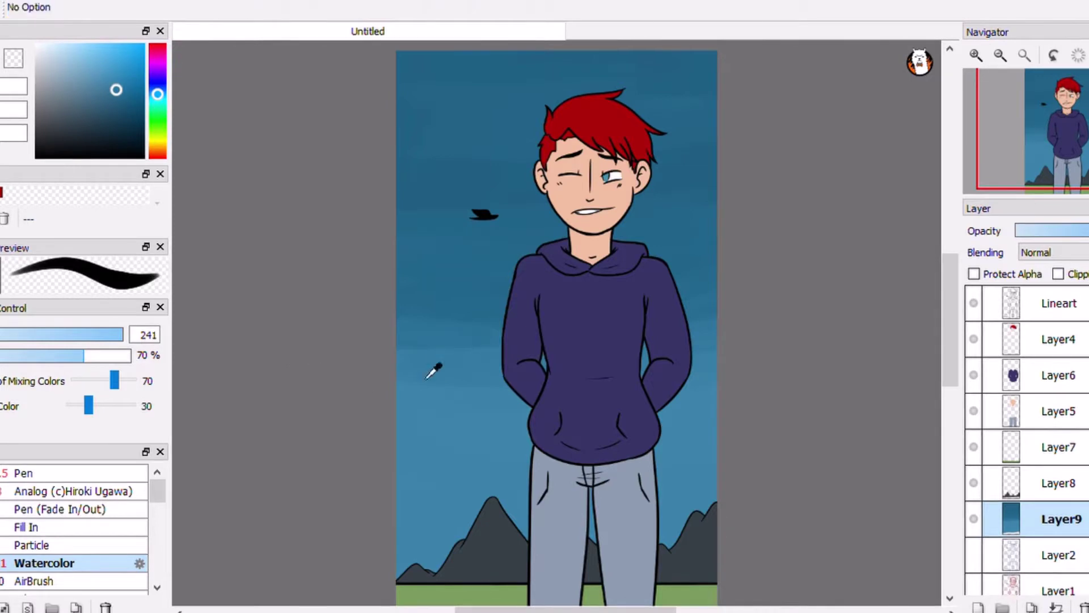
Paint a pale yellow glow in the sky just above the mountains and blend it into the blue
left_click(150, 137)
left_click_drag(408, 511, 782, 491)
left_click(698, 488, "alt")
left_click_drag(698, 494, 307, 513)
left_click(409, 514, "alt")
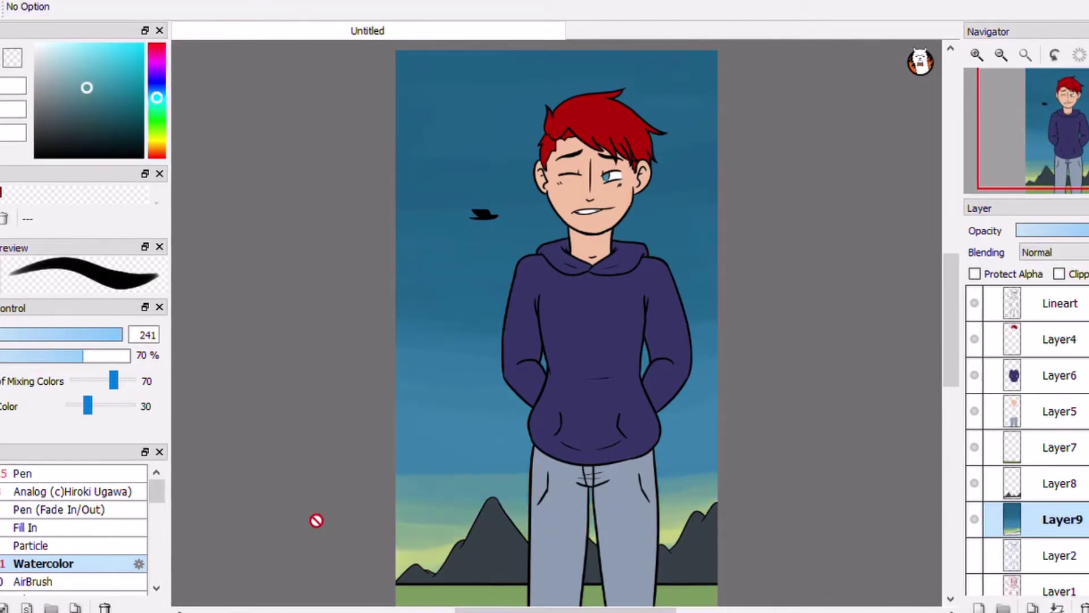
Add light orange to the glow along the horizon and blend it upward into the blue sky
key("x")
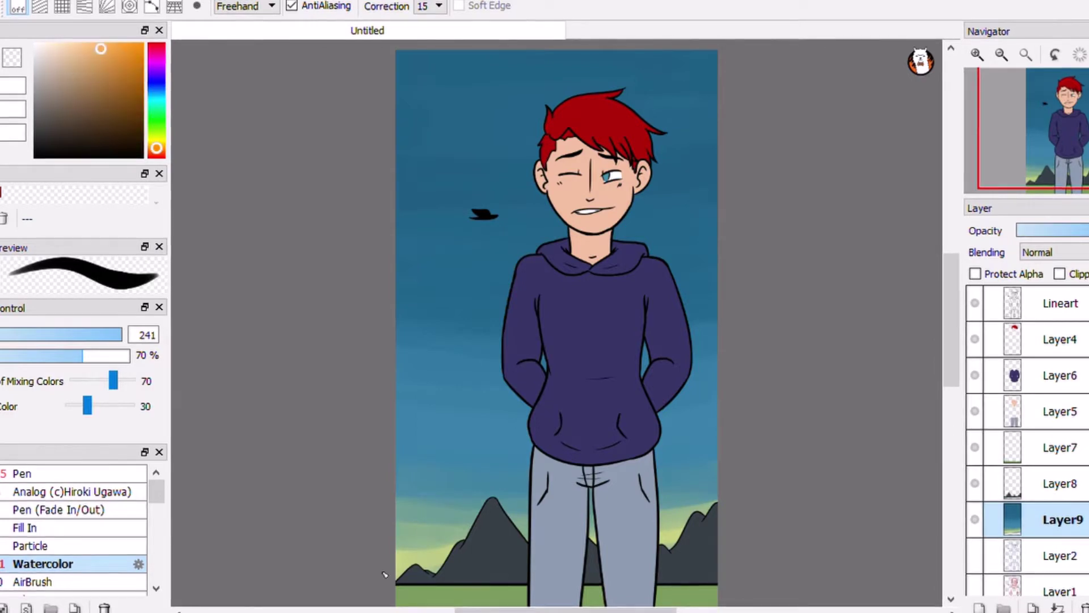
left_click_drag(384, 574, 444, 529)
left_click(444, 530, "alt")
mouse_move(408, 494)
left_mouse_down()
mouse_move(709, 482)
mouse_move(282, 425)
left_mouse_up()
left_click(710, 471, "alt")
left_click(710, 450, "alt")
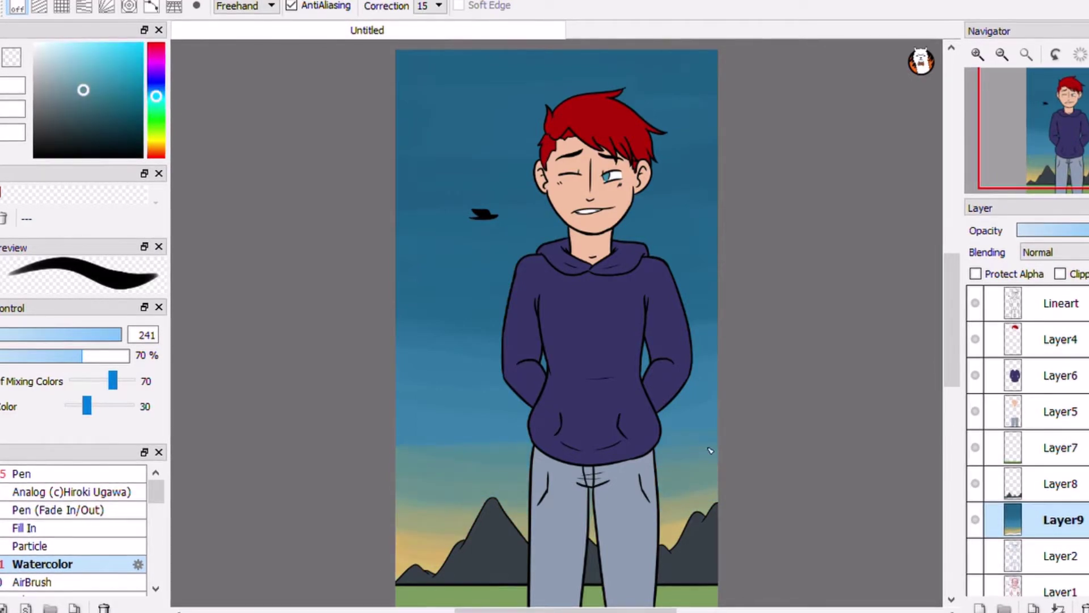
left_click(404, 500, "alt")
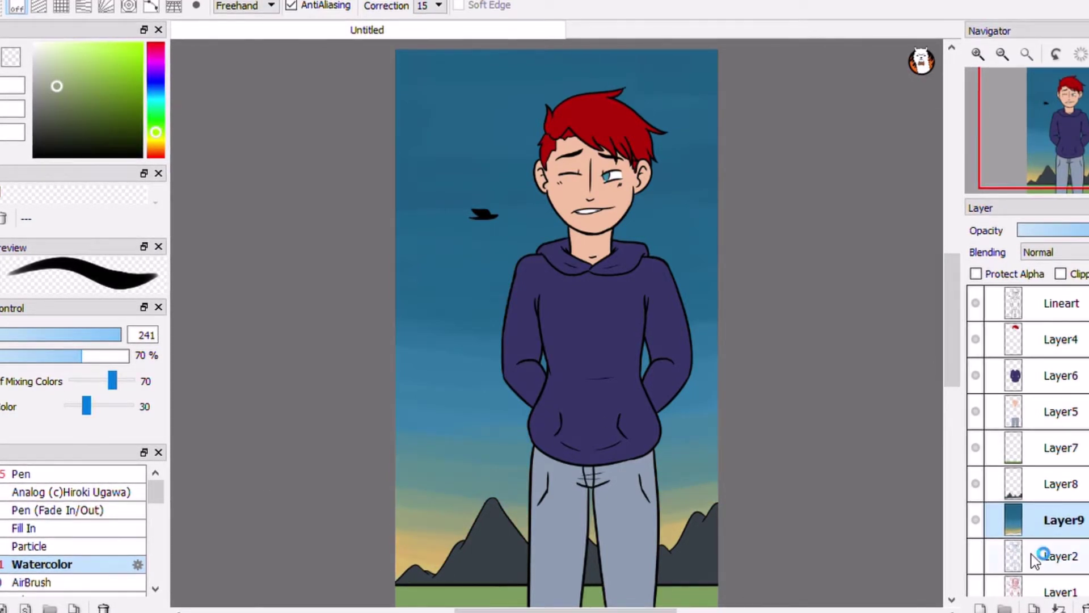
Paint pale, wispy clouds on a new layer above the sky, on both sides of the boy's head
left_click_drag(417, 249, 514, 261)
left_click_drag(527, 108, 397, 119)
mouse_move(718, 164)
left_mouse_down()
mouse_move(641, 199)
mouse_move(708, 208)
left_mouse_up()
left_click(664, 225, "alt")
left_click(652, 179, "alt")
mouse_move(500, 244)
left_mouse_down()
mouse_move(426, 134)
mouse_move(455, 104)
mouse_move(538, 109)
mouse_move(436, 116)
left_mouse_up()
Soften the clouds with sampled sky colours and lighter strokes, and merge the cloud layer into the sky layer
left_click(455, 104, "alt")
mouse_move(658, 141)
left_mouse_down()
mouse_move(720, 160)
mouse_move(630, 221)
left_mouse_up()
mouse_move(511, 227)
left_mouse_down()
mouse_move(400, 258)
mouse_move(414, 291)
left_mouse_up()
left_click(706, 135, "alt")
left_click(427, 138, "alt")
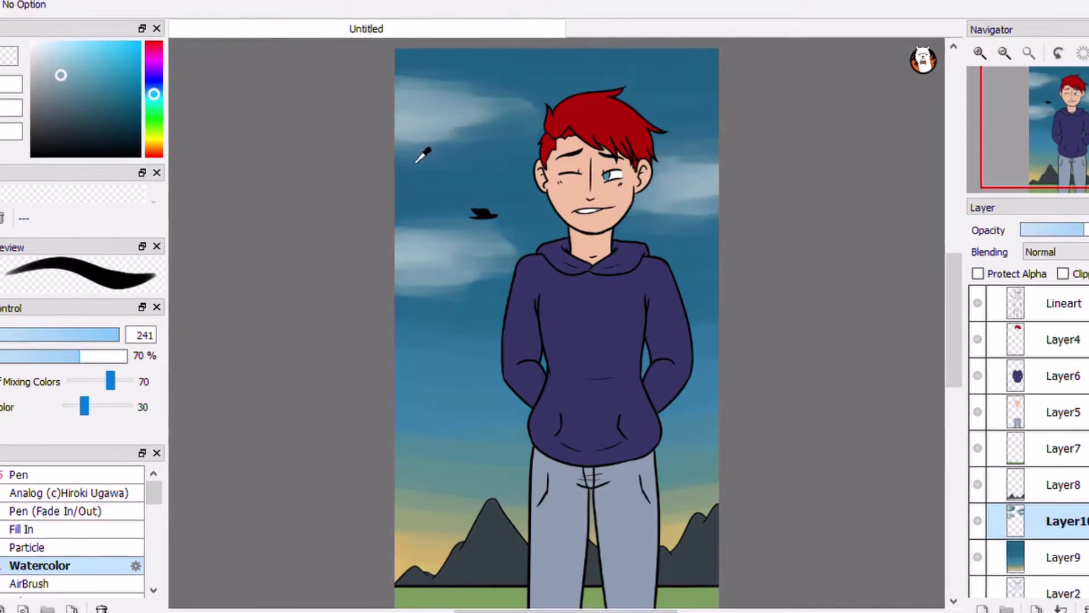
left_click_drag(428, 139, 513, 133)
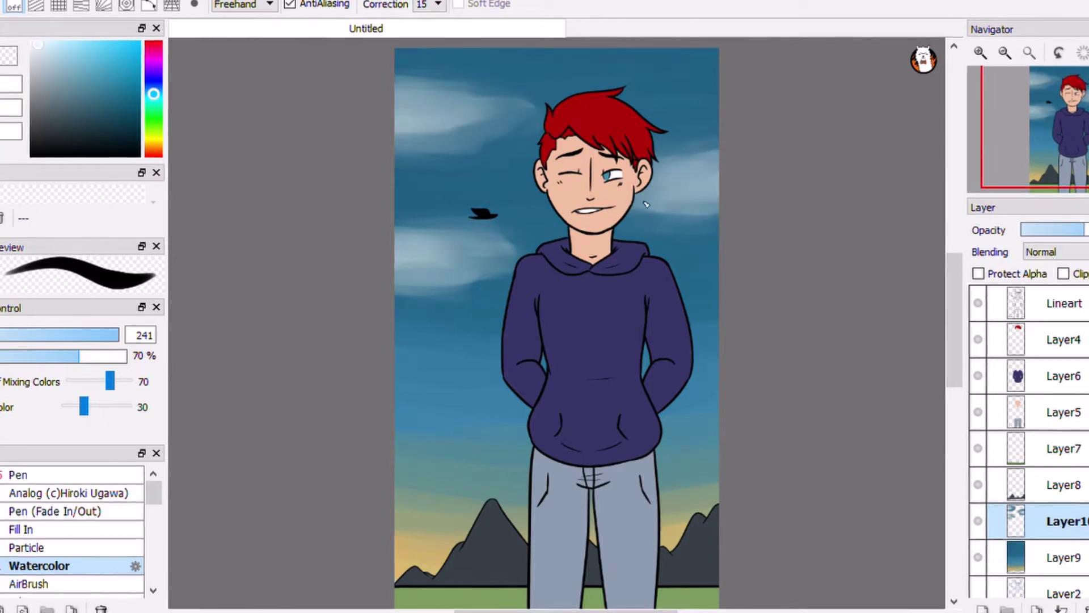
key("ctrl+e")
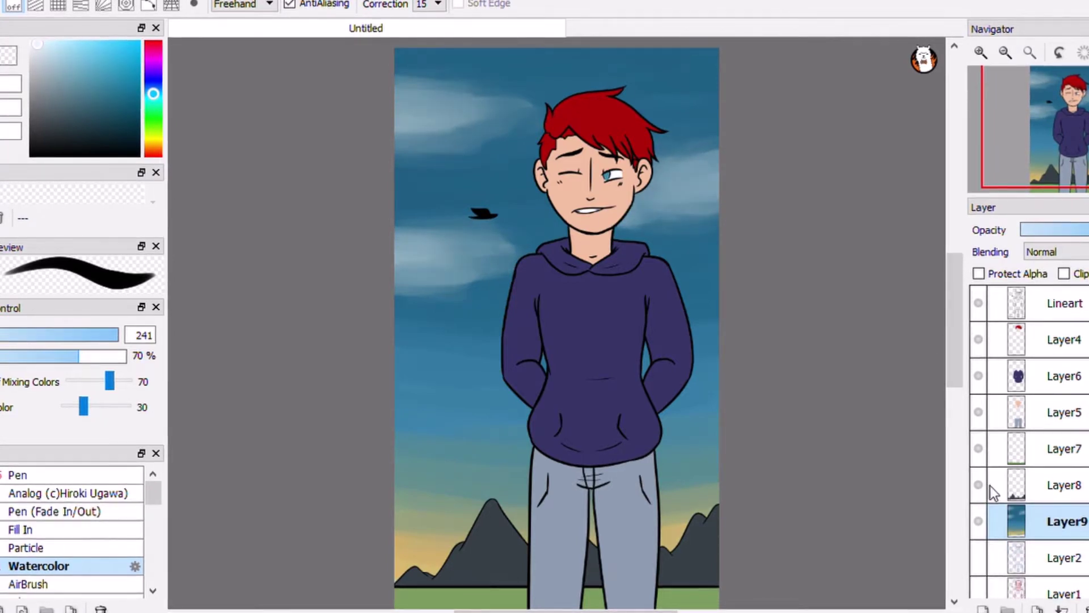
Add a clipping layer over the mountains and shade them dark purple, softened with lower opacity and sampled grey
left_click(1040, 491)
left_click(985, 608)
scroll(958, 371, "down", 3)
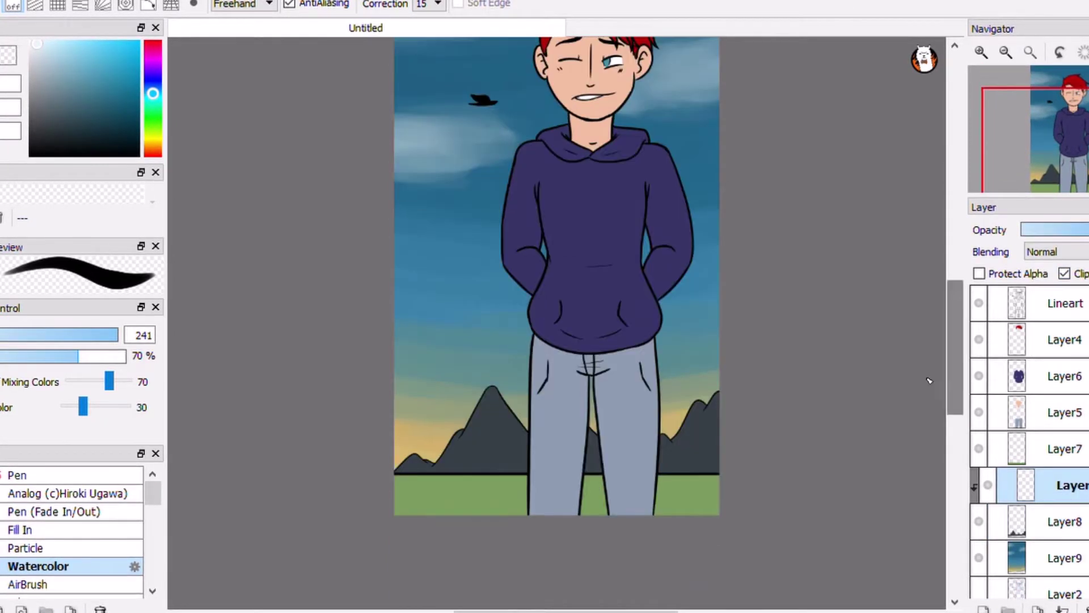
left_click(152, 70)
left_click(104, 138)
left_click_drag(524, 458, 428, 470)
left_click_drag(519, 426, 448, 448)
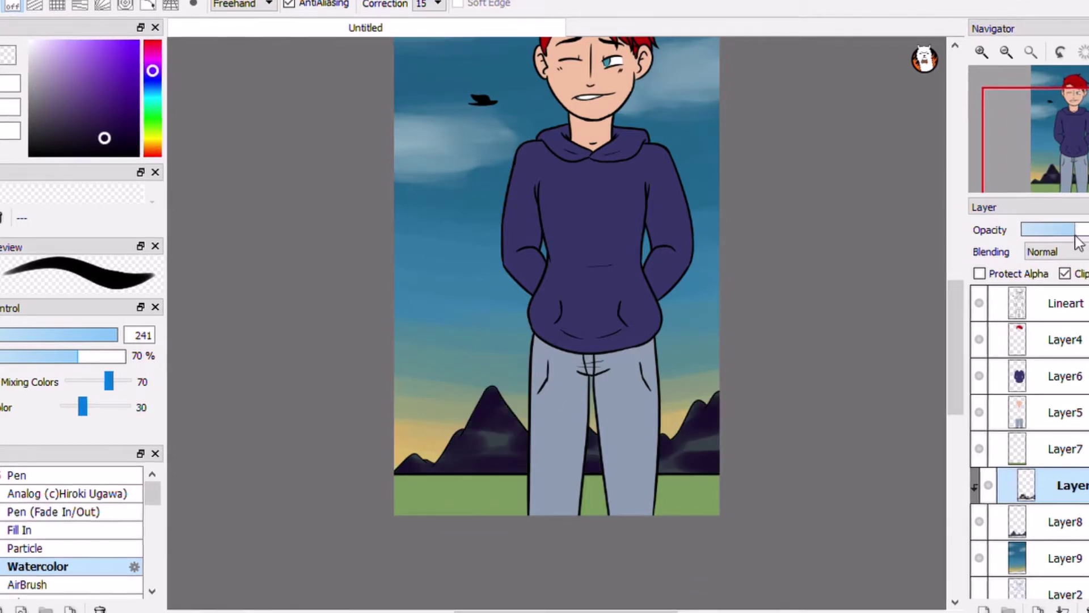
left_click(705, 454, "alt")
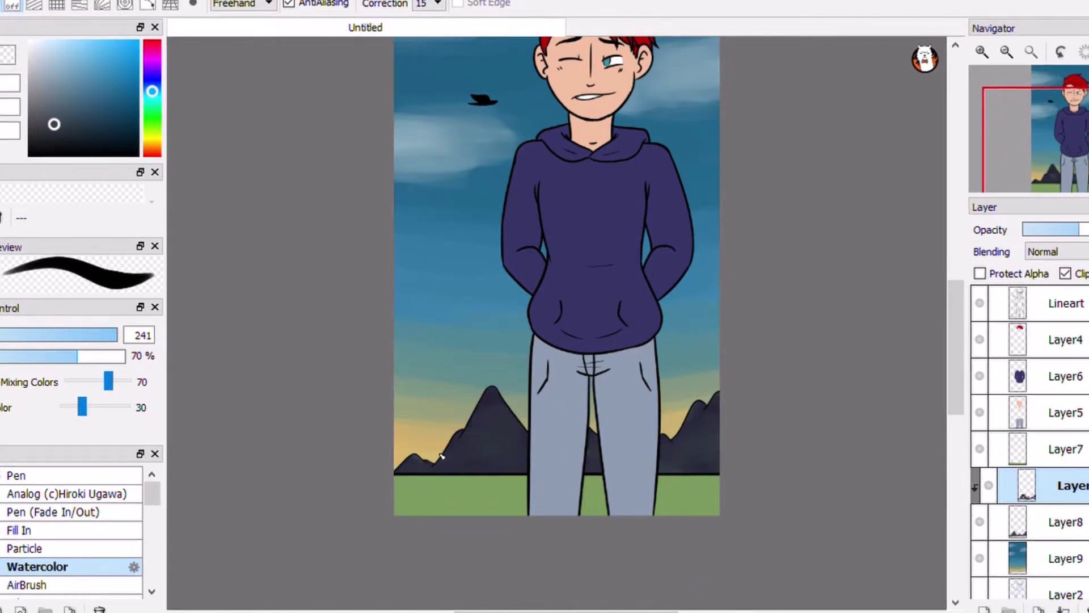
Add a clipping layer over the grass and shade it with dark purple blended into sampled green
left_click(1066, 449)
left_click(985, 608)
left_click(1065, 273)
left_click(152, 71)
left_click(104, 138)
left_click_drag(524, 488, 377, 510)
left_click_drag(716, 499, 573, 511)
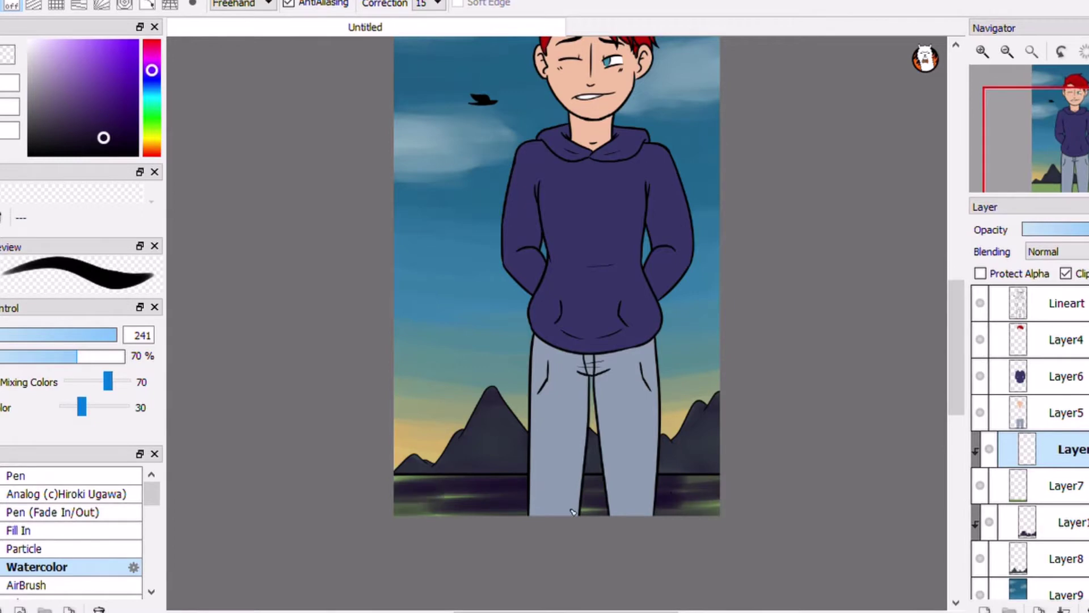
key("ctrl+z")
left_click(709, 515, "alt")
left_click_drag(709, 511, 397, 488)
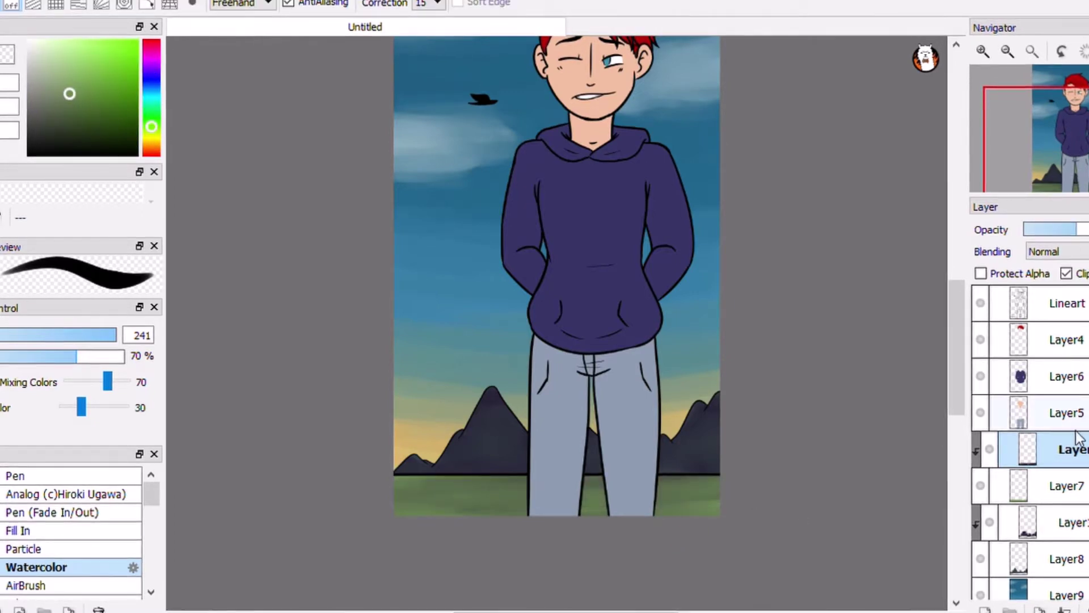
Add a clipping layer over the skin and paint red shadows on the face and neck with a size 126 brush
left_click_drag(1078, 438, 1072, 413)
scroll(556, 272, "up", 3)
left_click_drag(511, 170, 510, 397)
left_click(567, 131, "alt")
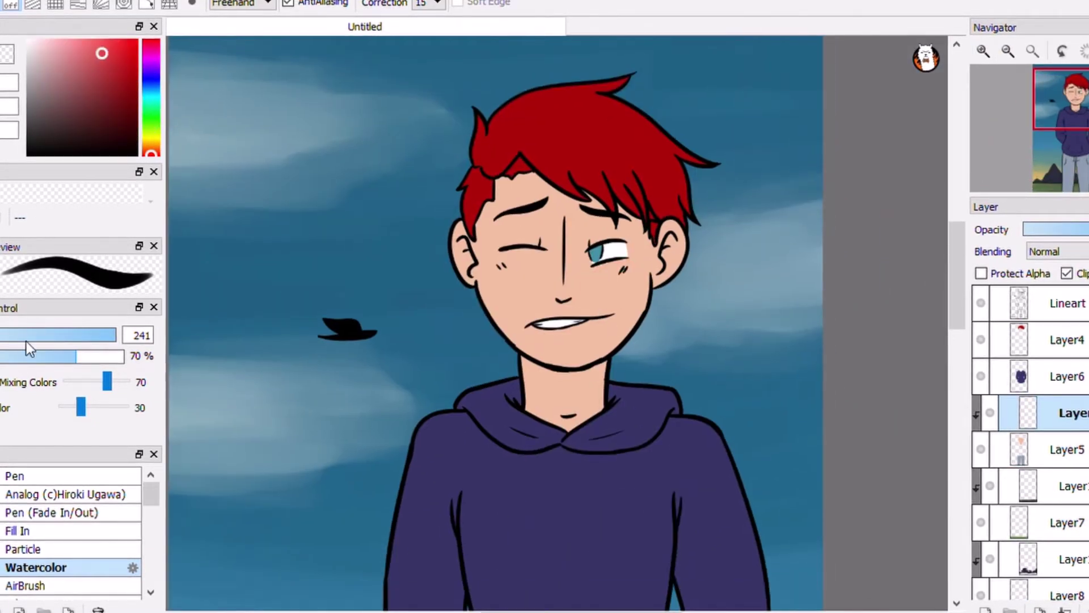
key("ctrl+z")
mouse_move(479, 238)
left_mouse_down()
mouse_move(561, 182)
mouse_move(641, 317)
left_mouse_up()
left_click_drag(527, 375, 596, 378)
left_click(579, 388, "alt")
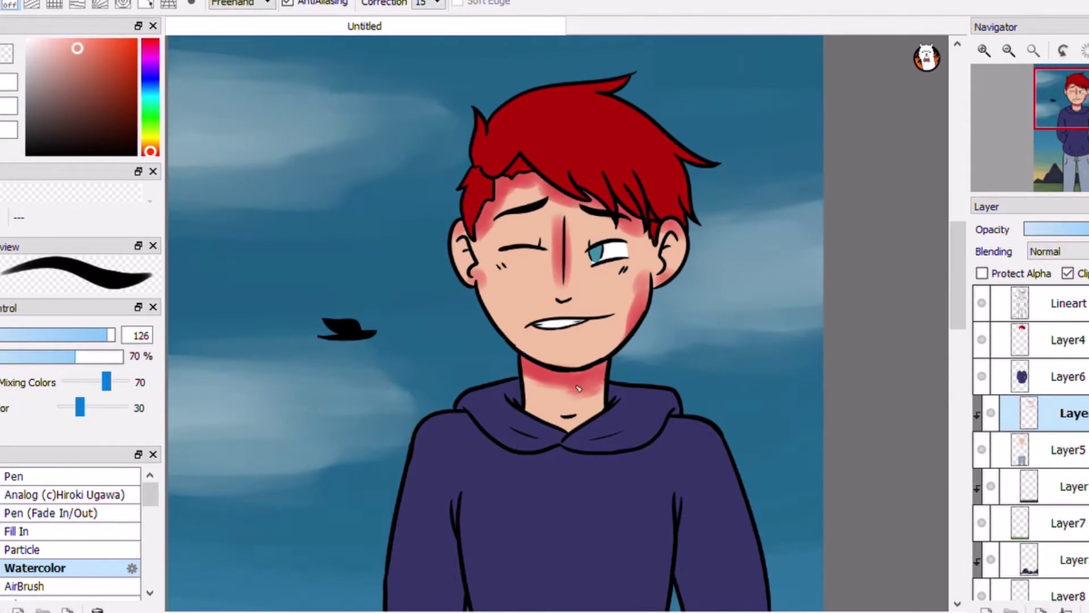
Blend the red shadows on the face, ears and neck into the skin using sampled skin tones
left_click_drag(675, 254, 510, 209)
mouse_move(593, 213)
left_mouse_down()
mouse_move(641, 241)
mouse_move(607, 340)
left_mouse_up()
left_click_drag(613, 210, 539, 283)
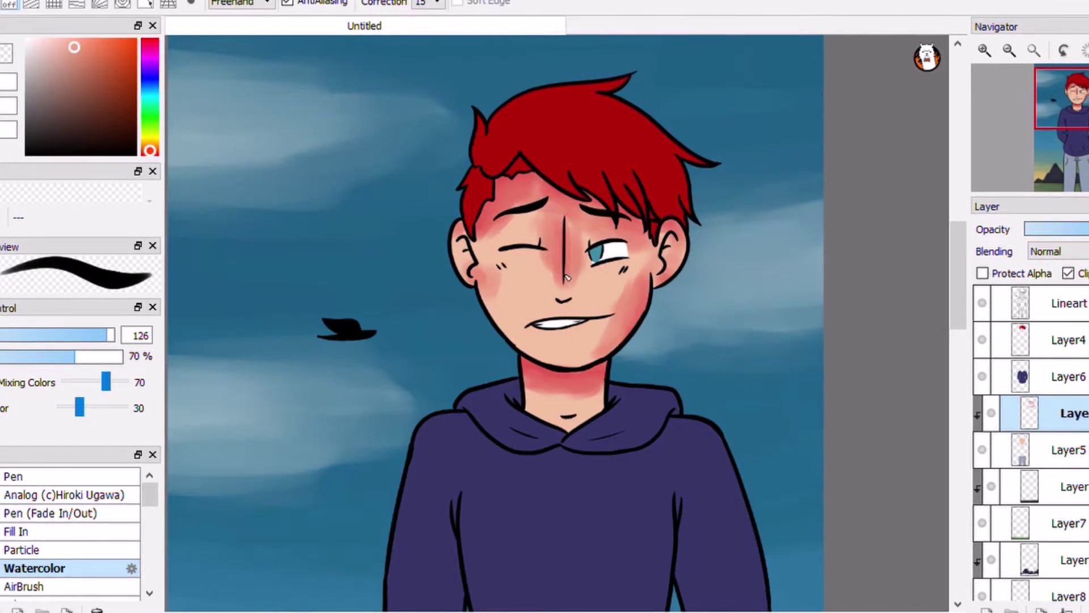
left_click_drag(533, 215, 456, 261)
left_click(511, 318, "alt")
left_click_drag(530, 397, 602, 394)
left_click_drag(618, 326, 647, 276)
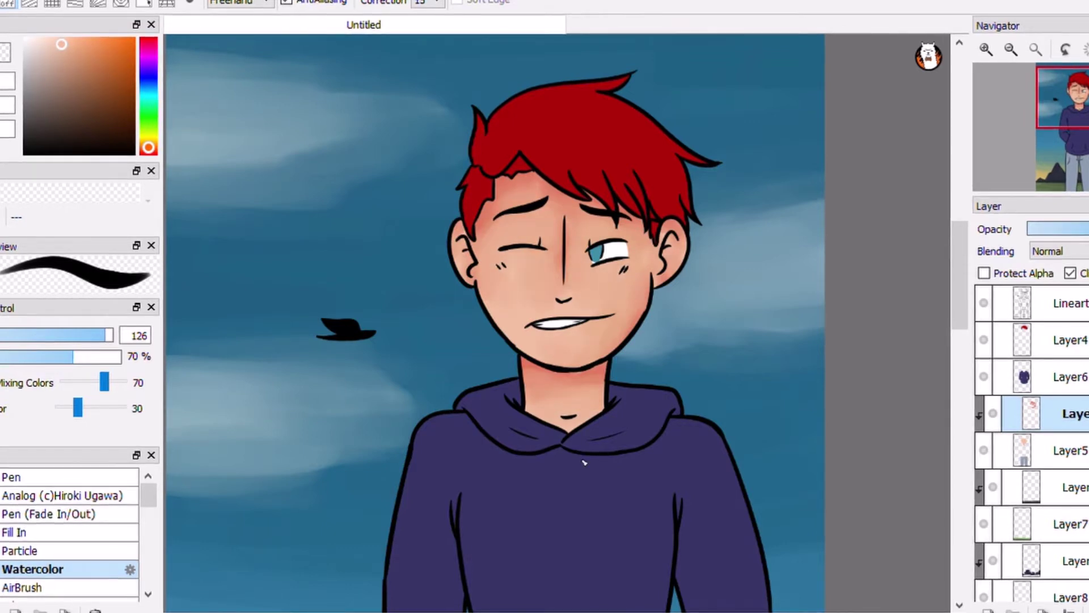
Paint dark purple shadows on the trousers under the hoodie hem, at the pockets and crotch, and along the legs
scroll(1031, 442, "down", 1)
scroll(595, 272, "down", 10)
left_click_drag(477, 255, 460, 380)
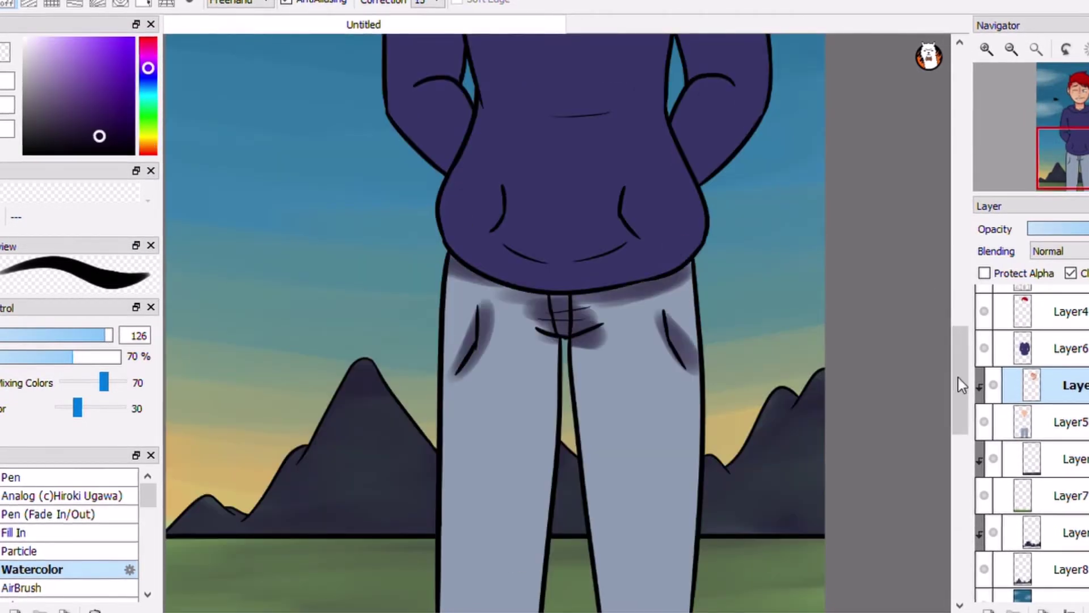
scroll(582, 284, "down", 3)
left_click_drag(587, 238, 641, 442)
mouse_move(582, 173)
left_mouse_down()
mouse_move(499, 407)
mouse_move(615, 437)
mouse_move(693, 151)
mouse_move(630, 425)
mouse_move(535, 206)
mouse_move(499, 418)
mouse_move(620, 396)
left_mouse_up()
Blend the purple trouser shadows into the grey-blue fabric with sampled tones on both legs
left_click(510, 408, "alt")
left_click(535, 207, "alt")
left_click_drag(618, 312, 593, 150)
scroll(473, 218, "up", 2)
left_click_drag(685, 290, 605, 303)
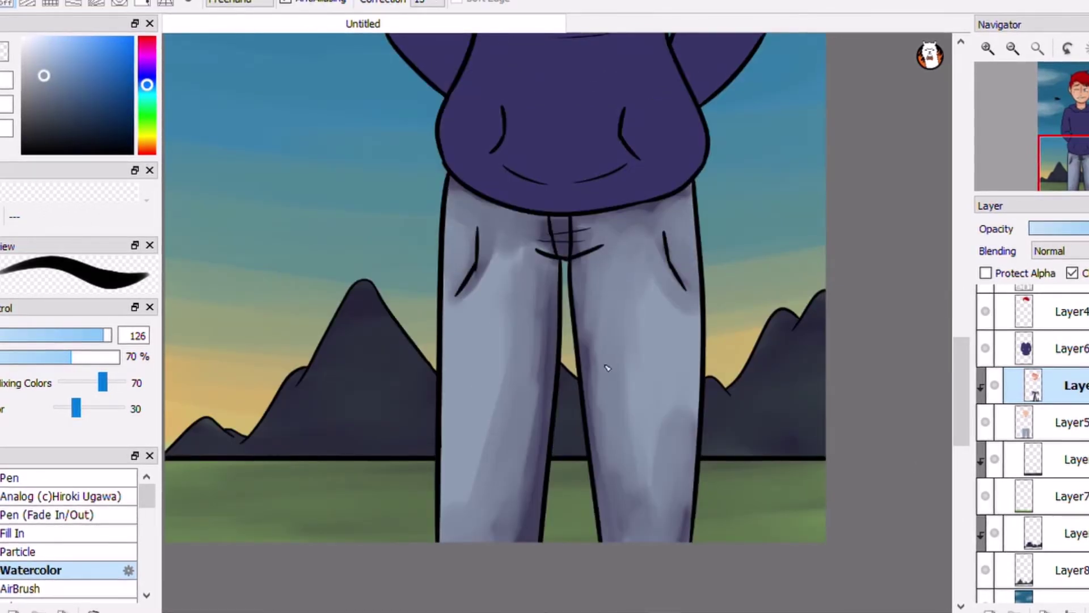
mouse_move(455, 480)
left_mouse_down()
mouse_move(519, 290)
mouse_move(503, 253)
mouse_move(516, 465)
mouse_move(522, 250)
left_mouse_up()
left_click(513, 255, "alt")
Deepen the shading on the lower trouser legs and inner edges and smooth it with sampled mid tones
scroll(470, 372, "down", 2)
left_click(471, 373, "alt")
mouse_move(471, 373)
left_mouse_down()
mouse_move(522, 409)
mouse_move(710, 431)
left_mouse_up()
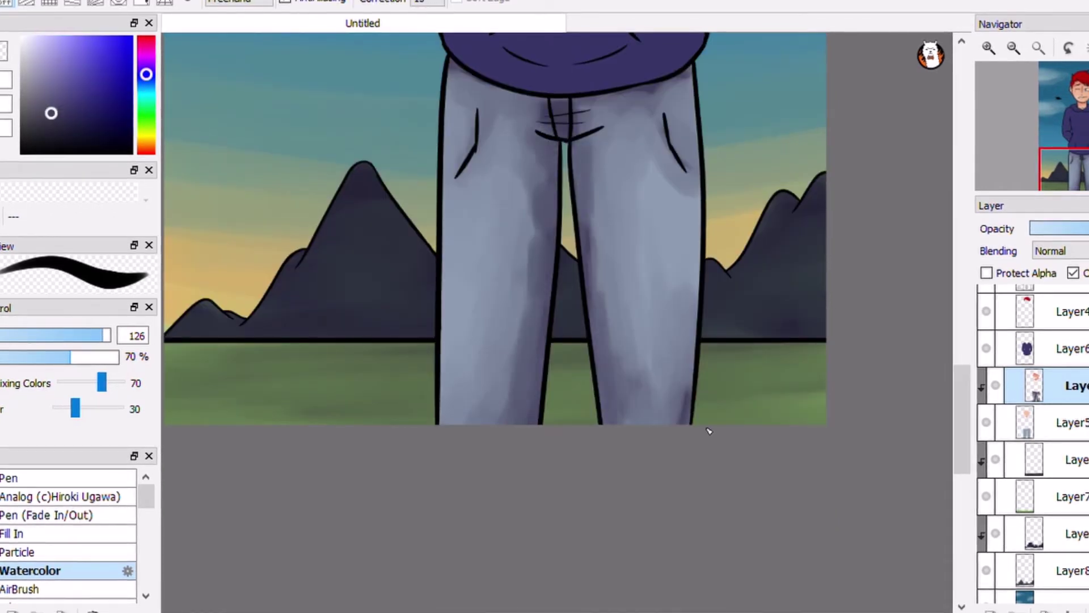
left_click(681, 405, "alt")
left_click_drag(606, 296, 590, 195)
left_click(635, 260, "alt")
left_click_drag(635, 260, 669, 215)
left_click(455, 413, "alt")
left_click_drag(455, 414, 451, 279)
left_click(452, 279, "alt")
left_click_drag(593, 289, 620, 385)
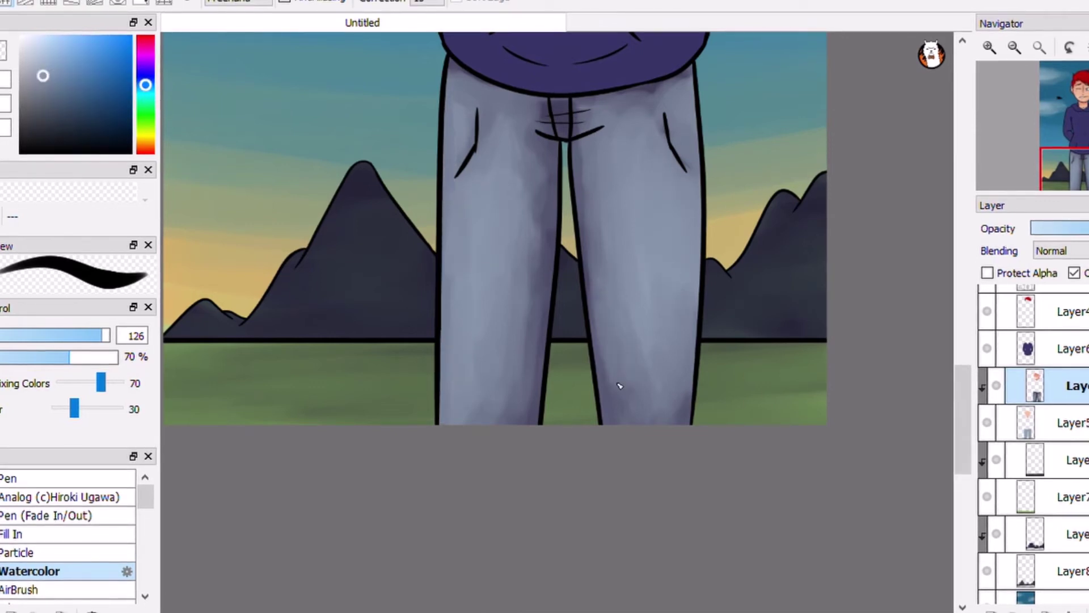
Add a clipping layer over the hoodie and paint dark purple shadows on the sleeve beside the canvas edge and the pocket
scroll(786, 333, "up", 5)
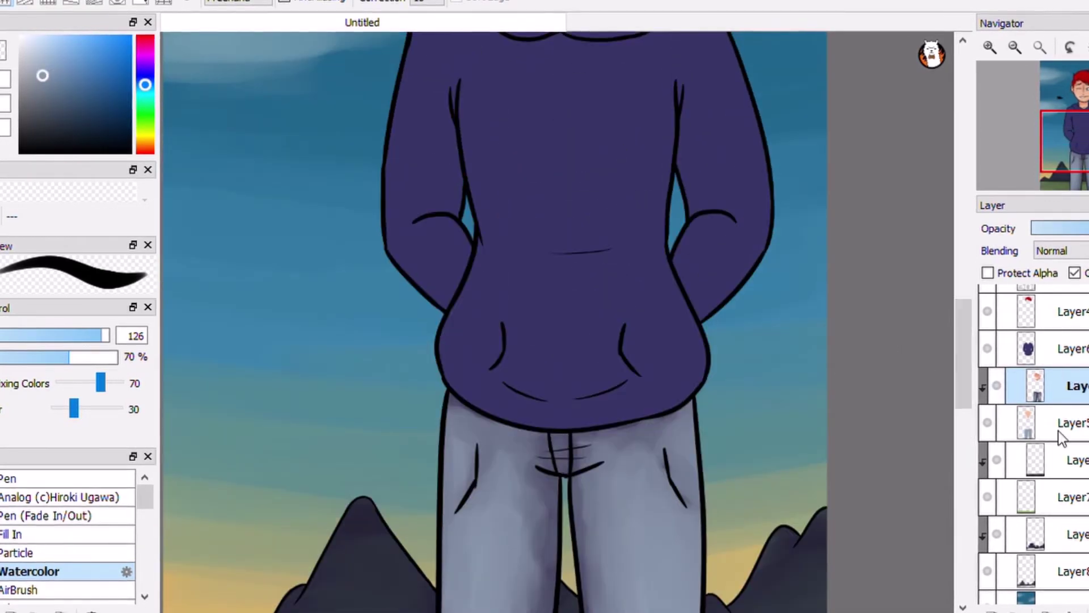
key("ctrl+shift+n")
scroll(683, 308, "up", 3)
left_click(683, 309, "alt")
left_click_drag(683, 309, 692, 359)
left_click_drag(703, 408, 681, 460)
left_click_drag(635, 488, 493, 505)
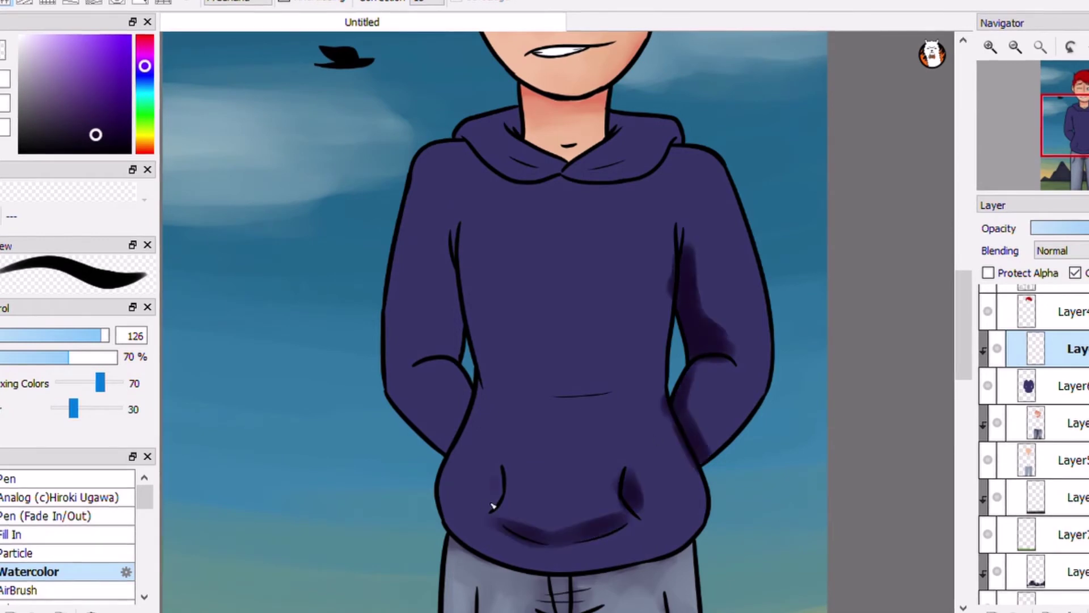
Paint dark purple shadows on the hoodie's outer sides, both shoulders, the other sleeve, the waist fold and the hood
left_click_drag(477, 408, 491, 514)
left_click_drag(737, 176, 703, 511)
left_click_drag(715, 153, 652, 170)
mouse_move(442, 147)
left_mouse_down()
mouse_move(436, 357)
mouse_move(480, 403)
left_mouse_up()
left_click_drag(505, 389, 610, 386)
left_click_drag(511, 153, 647, 165)
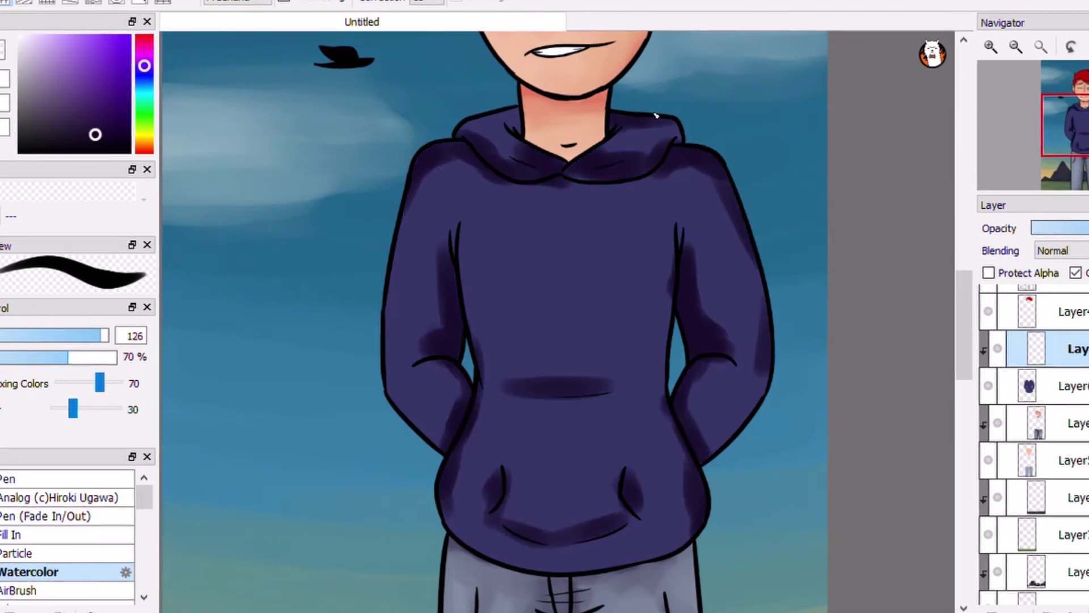
Extend the shading along the hood and outer sleeve, undo the last two strokes, and blend the shadows with sampled hoodie blue
left_click_drag(519, 110, 462, 130)
left_click_drag(409, 241, 391, 442)
key("ctrl+z")
key("ctrl+z")
left_click(621, 264, "alt")
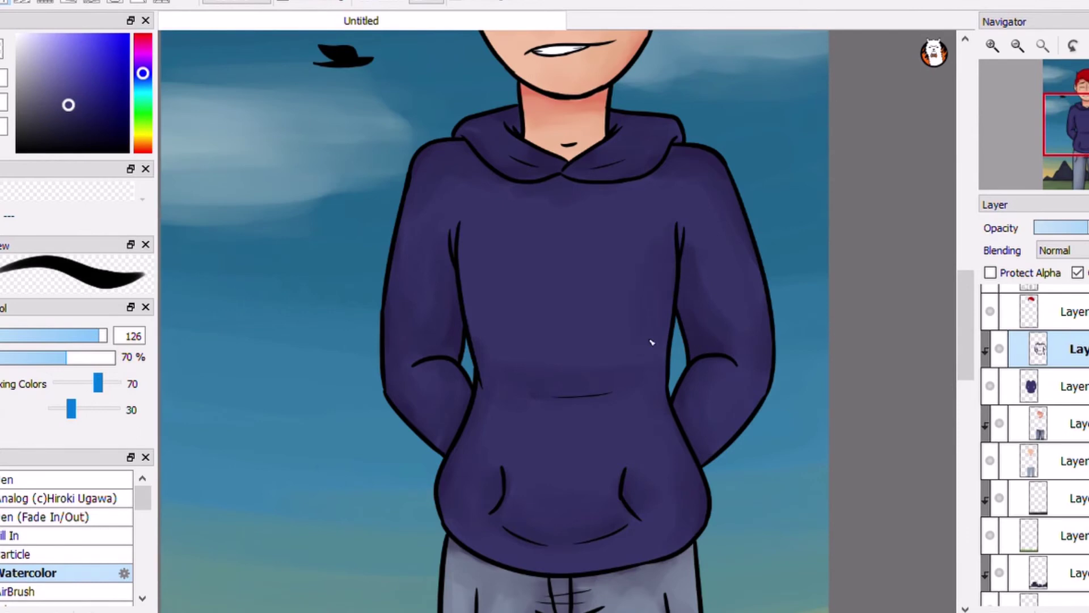
Add a clipping layer over the hair and paint dark purple shadows on the front tuft and along the strands
scroll(965, 359, "up", 2)
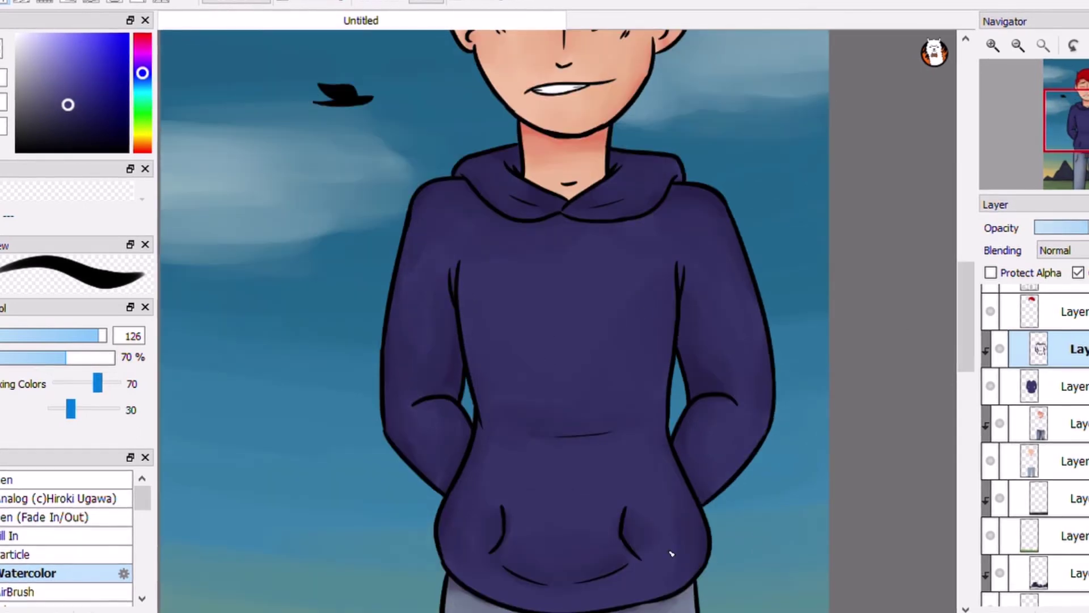
scroll(968, 364, "down", 3)
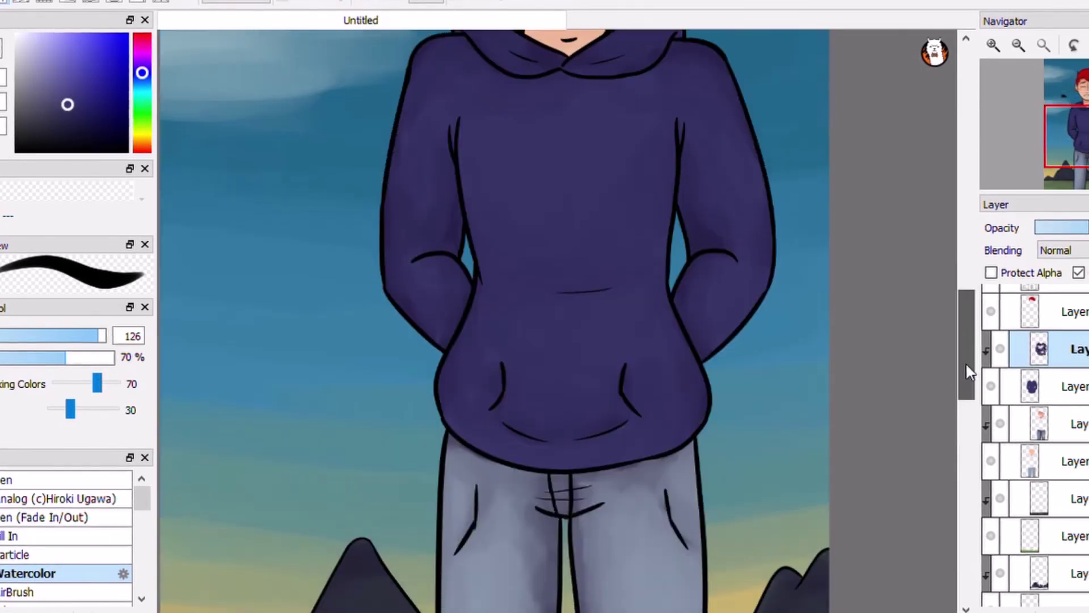
scroll(968, 365, "up", 8)
left_click_drag(476, 190, 514, 173)
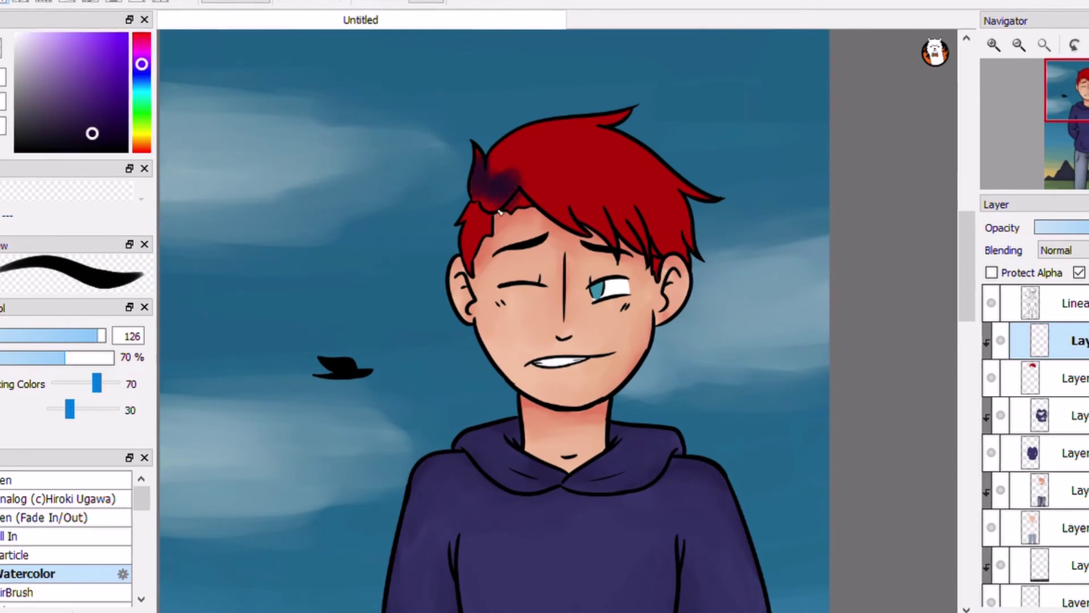
mouse_move(668, 242)
left_mouse_down()
mouse_move(572, 170)
mouse_move(511, 147)
mouse_move(527, 151)
left_mouse_up()
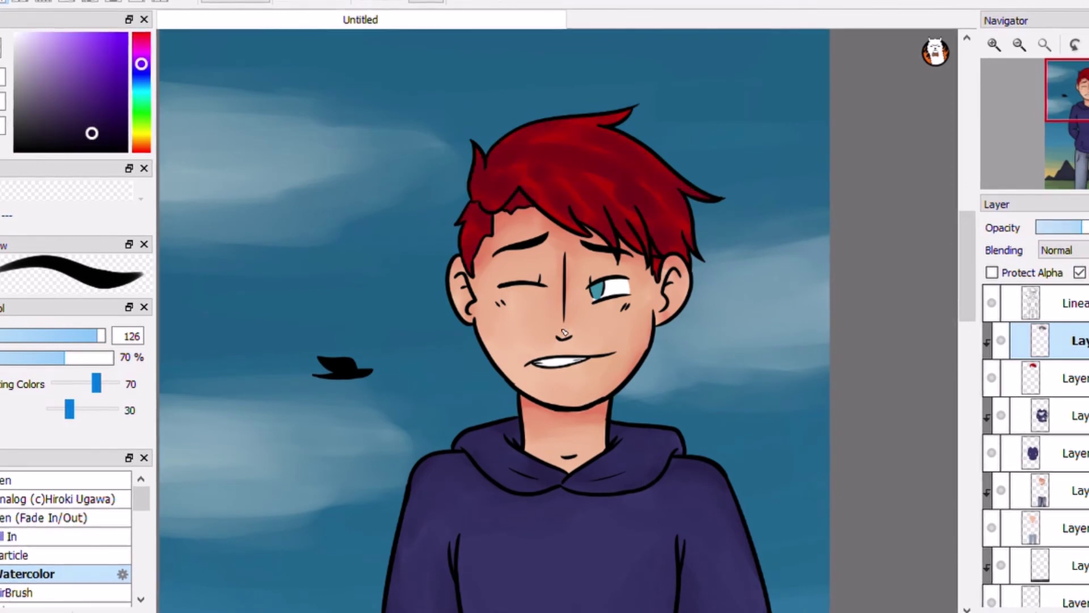
Blend the hair shadows with sampled dark red and brighten the red area above the open eye
left_click(526, 149, "alt")
key("x")
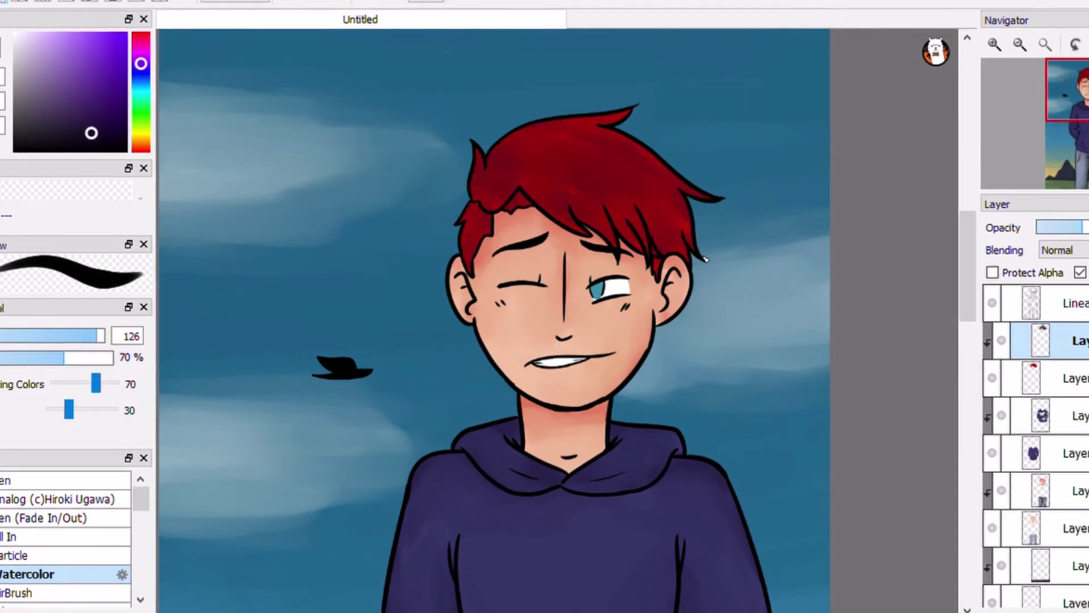
key("x")
left_click_drag(619, 227, 647, 179)
key("x")
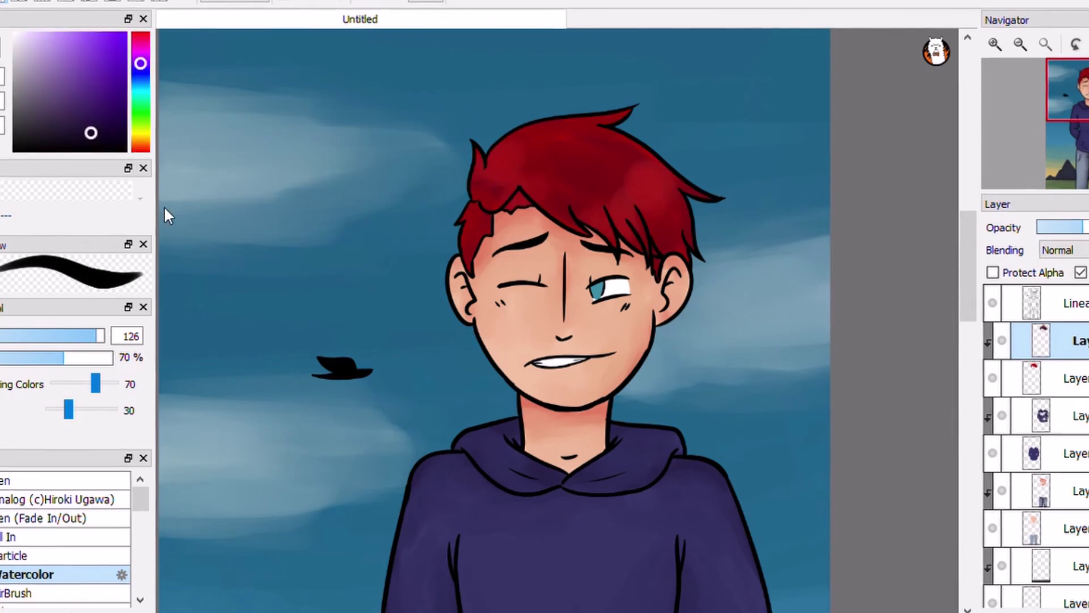
Shade the white of the open eye with soft dark purple using the AirBrush at size 24
key("a")
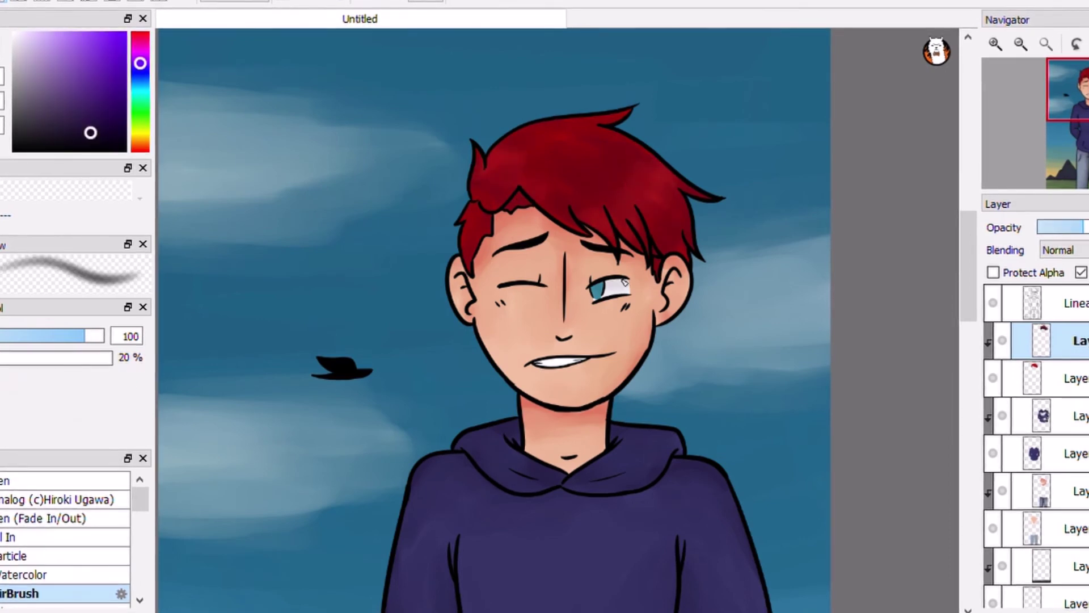
scroll(484, 388, "up", 4)
left_click_drag(85, 336, 24, 336)
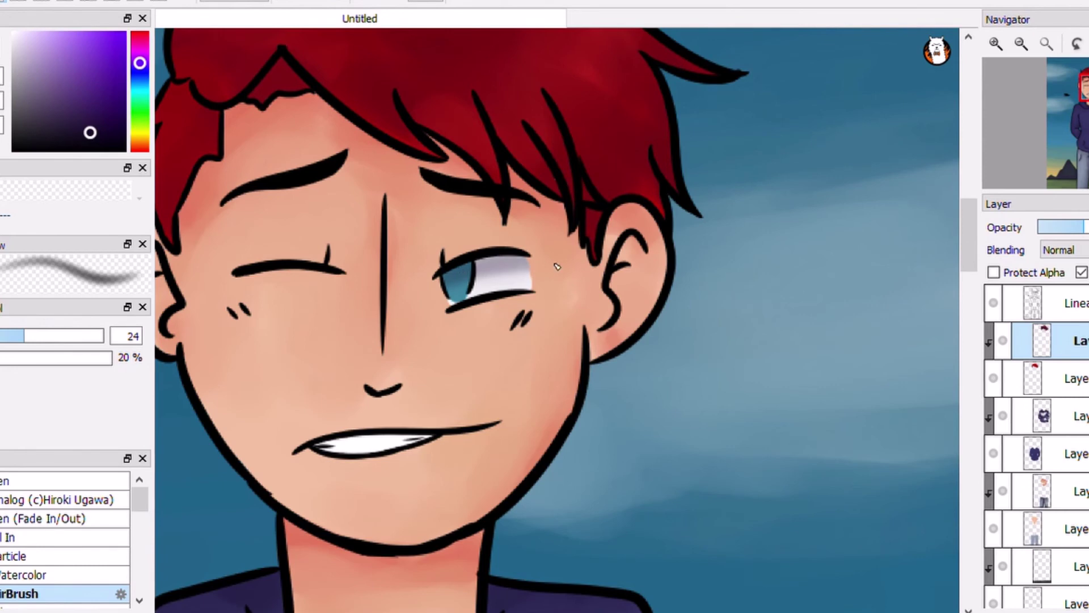
scroll(939, 220, "down", 4)
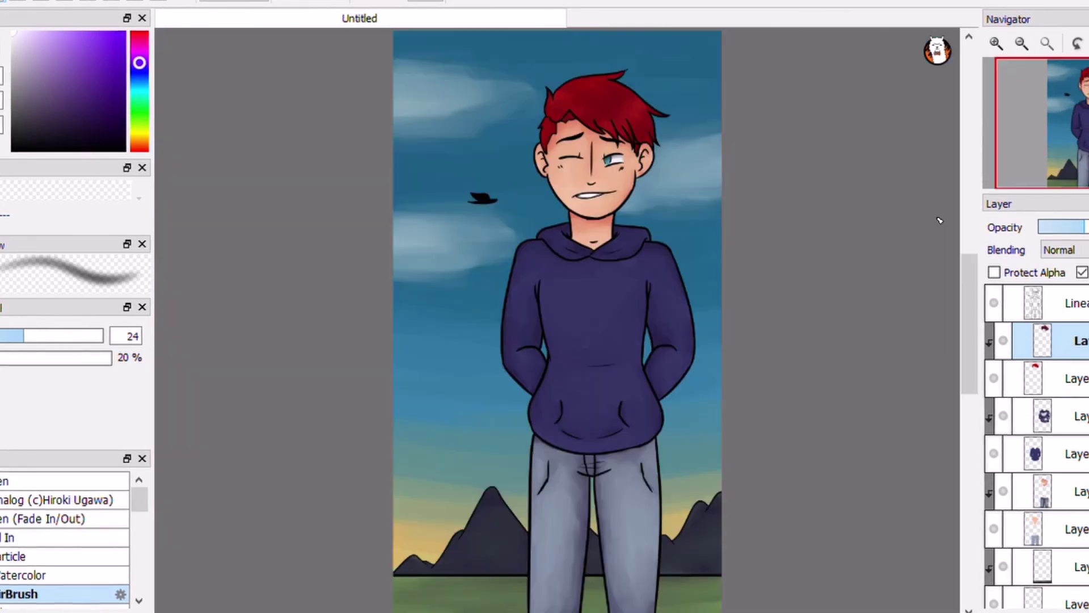
On the mountains' clipping layer, refine the mountain shading with the Watercolor brush and dark tones sampled from the slopes
scroll(999, 338, "down", 3)
left_click(1044, 439)
key("w")
left_click(520, 563, "alt")
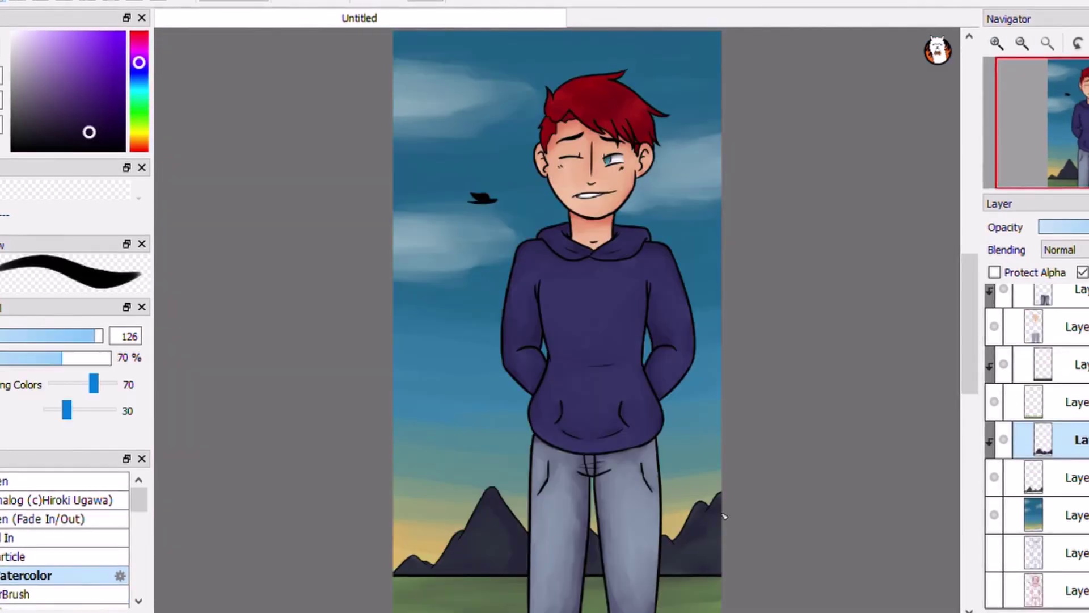
left_click(475, 566, "alt")
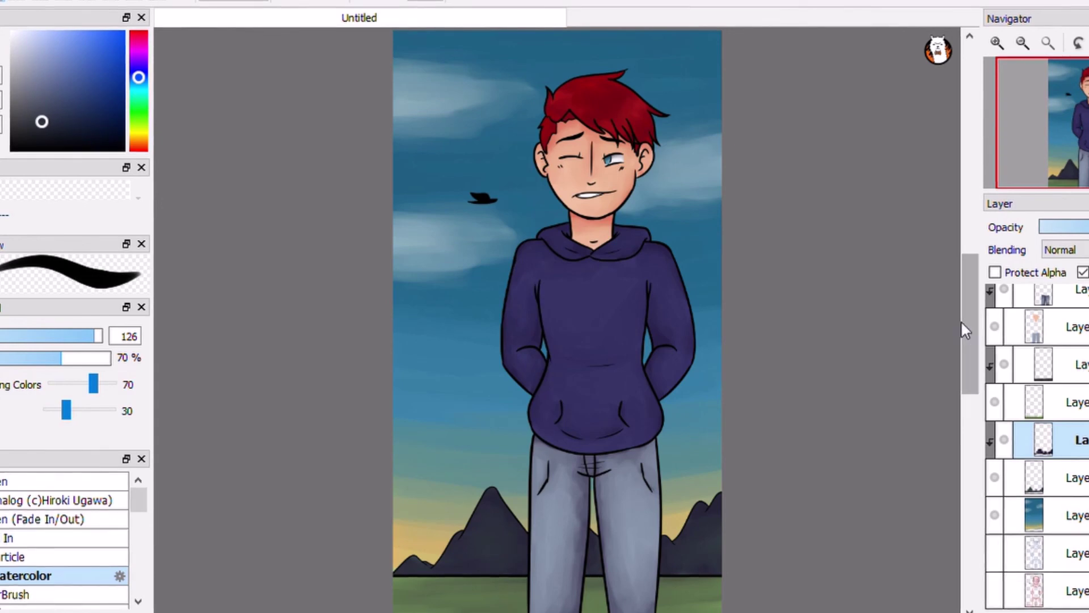